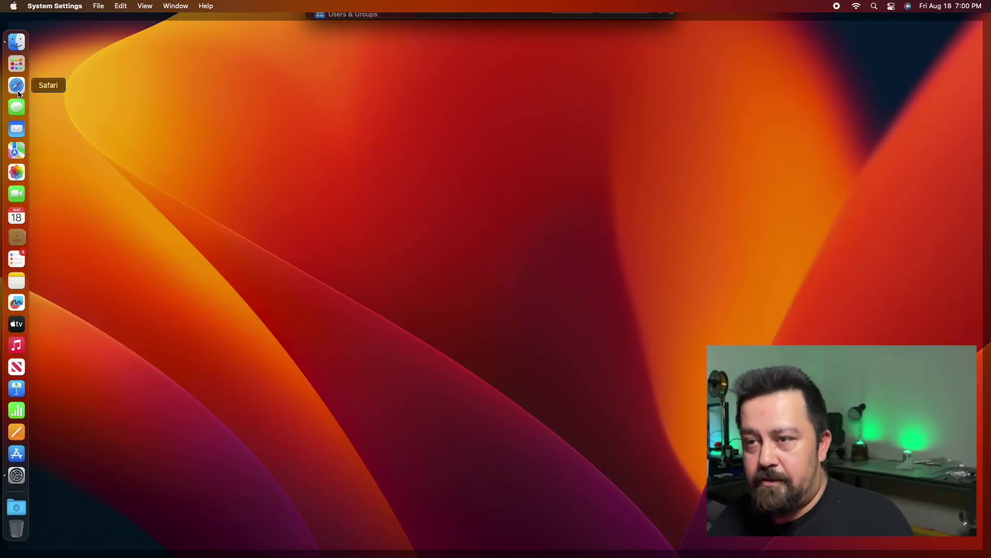
- Open Safari, search 'ultimaker cura' and go to the UltiMaker Cura website
{"action": "left_click", "coordinate": [19, 91]}
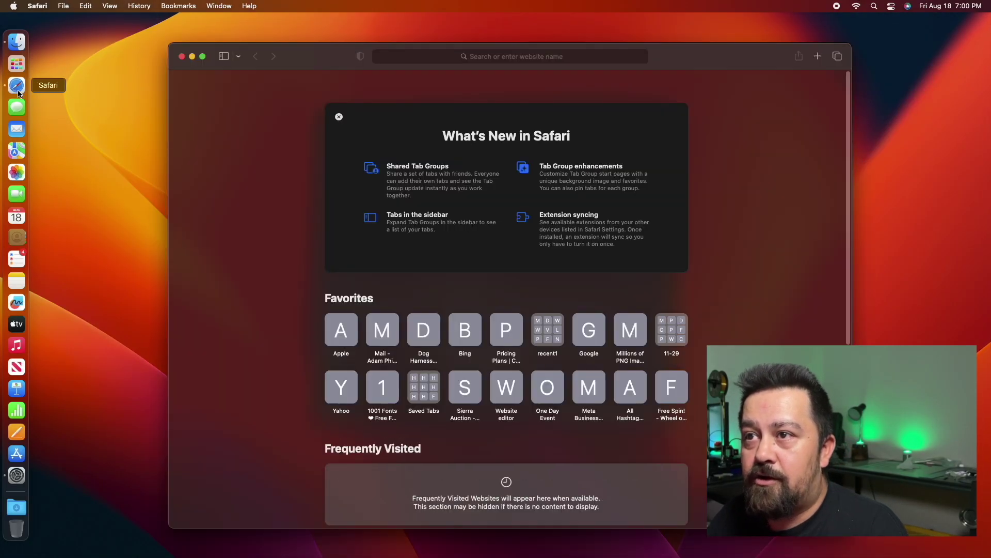
{"action": "left_click", "coordinate": [518, 57]}
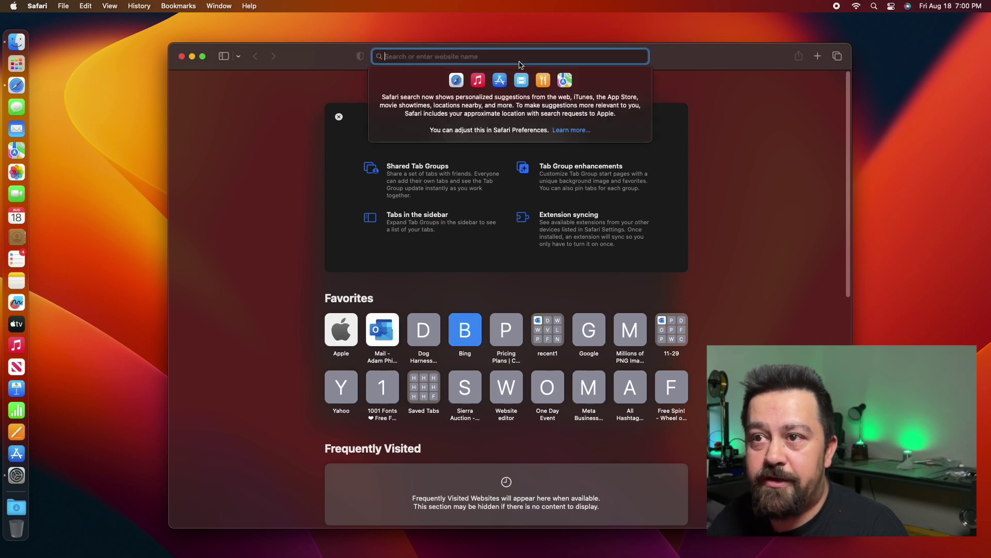
{"action": "type", "text": "ul"}
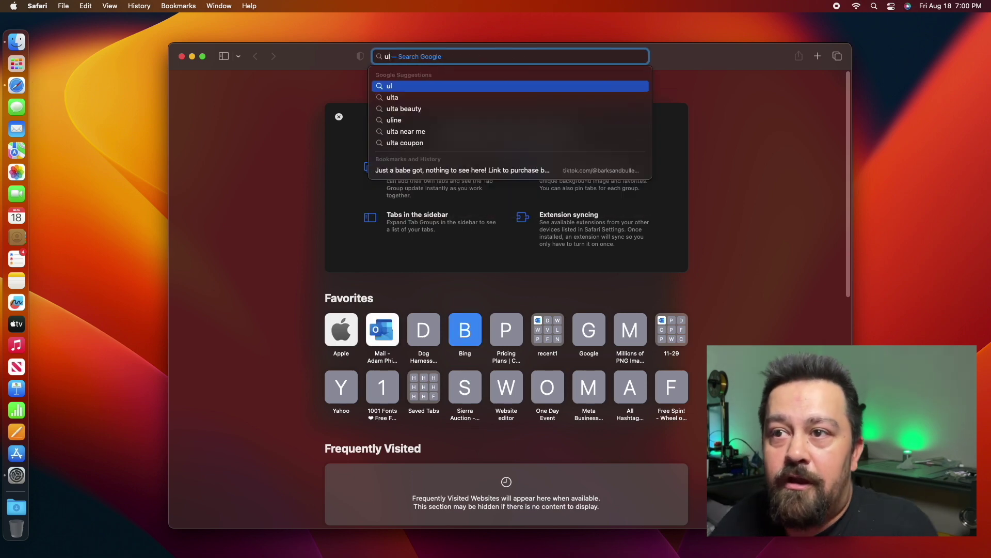
{"action": "type", "text": "timaker cura"}
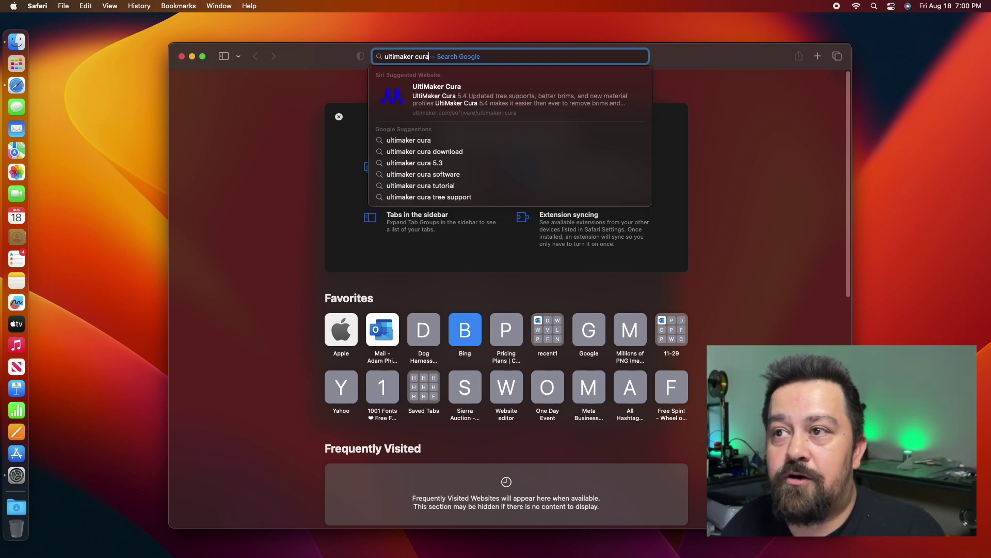
{"action": "left_click", "coordinate": [496, 106]}
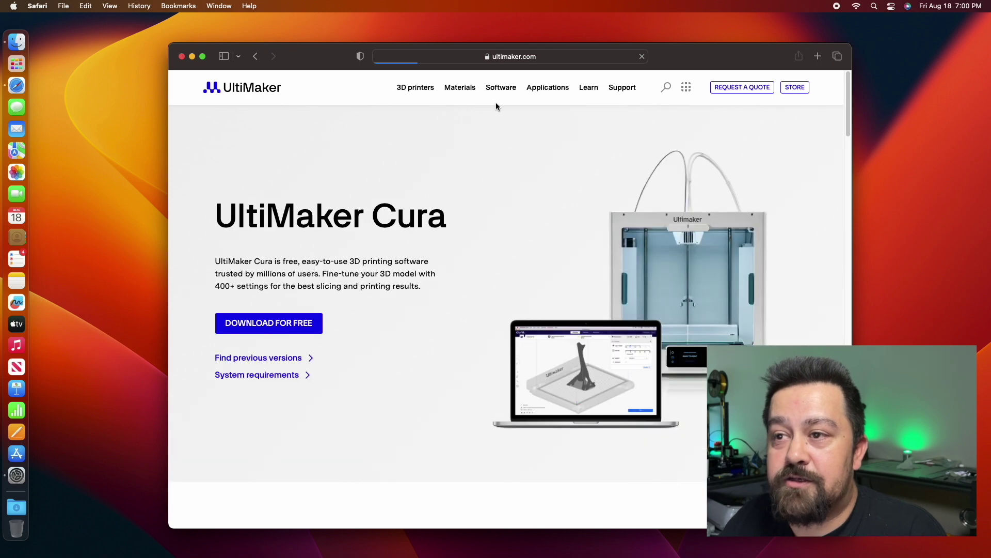
{"action": "mouse_move", "coordinate": [496, 104]}
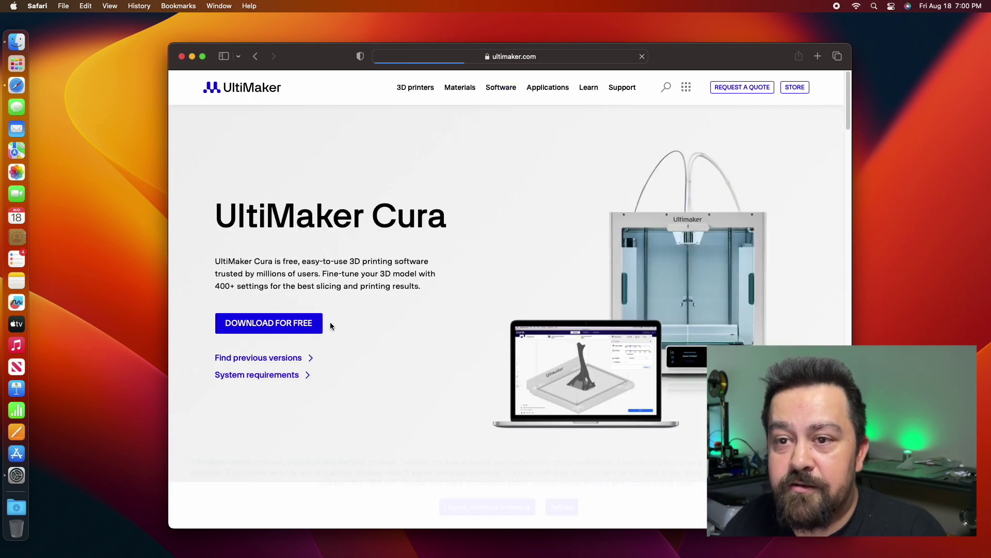
- Download the Mac OS 64-bit Cura installer and accept the cookie notice
{"action": "left_click", "coordinate": [287, 327]}
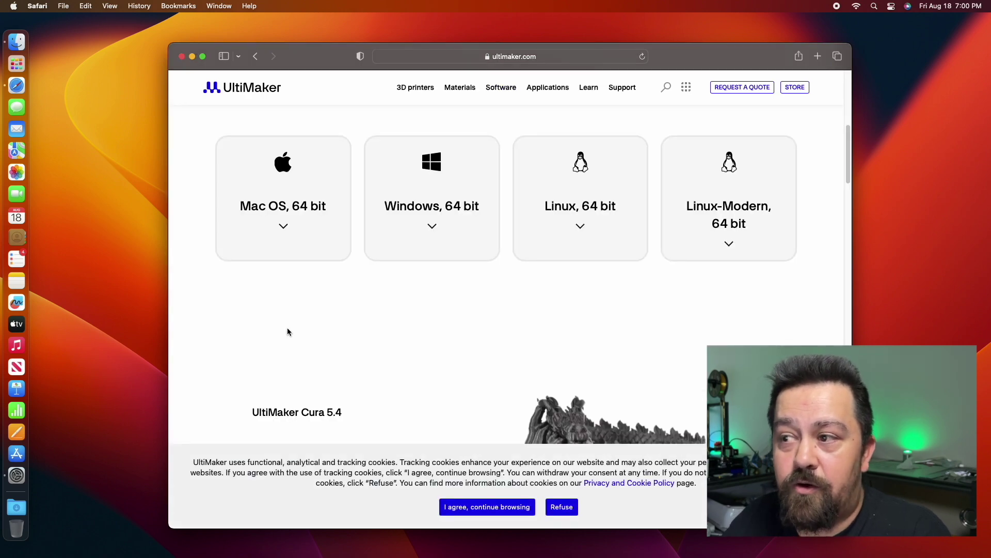
{"action": "left_click", "coordinate": [309, 208]}
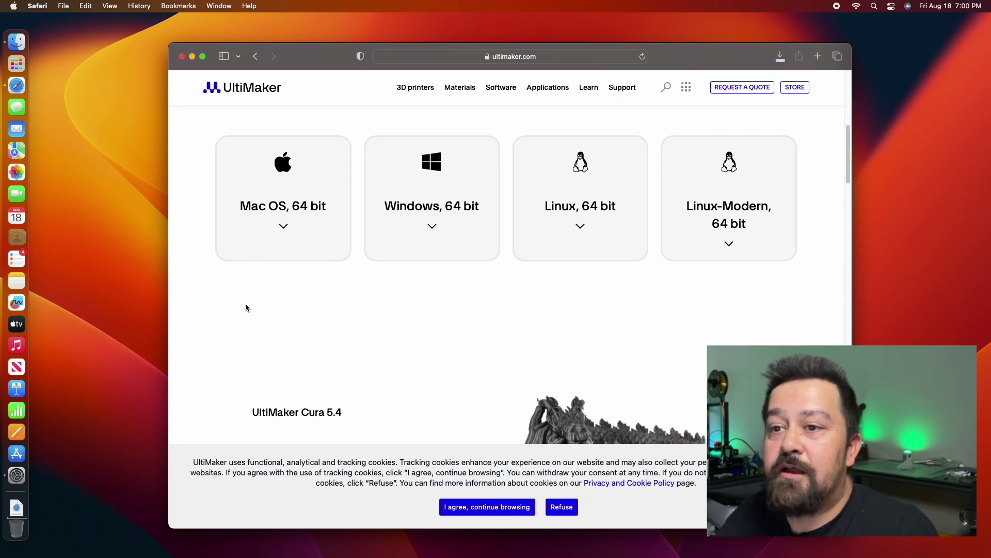
{"action": "left_click", "coordinate": [498, 507]}
- Scroll down through the Cura page and back up to the download cards
{"action": "scroll", "coordinate": [414, 385], "scroll_direction": "down", "scroll_amount": 5}
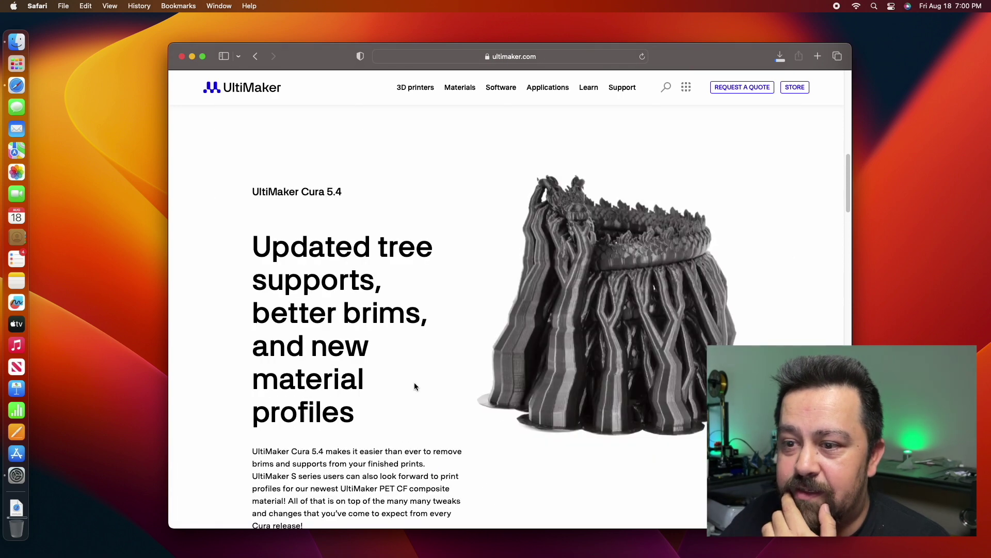
{"action": "scroll", "coordinate": [417, 382], "scroll_direction": "down", "scroll_amount": 3}
{"action": "scroll", "coordinate": [418, 382], "scroll_direction": "down", "scroll_amount": 2}
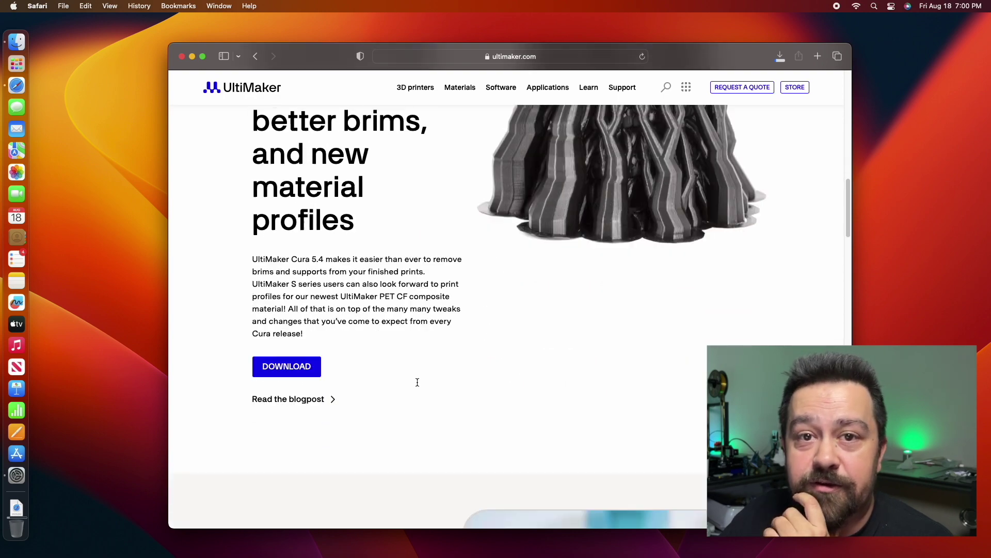
{"action": "scroll", "coordinate": [417, 382], "scroll_direction": "down", "scroll_amount": 6}
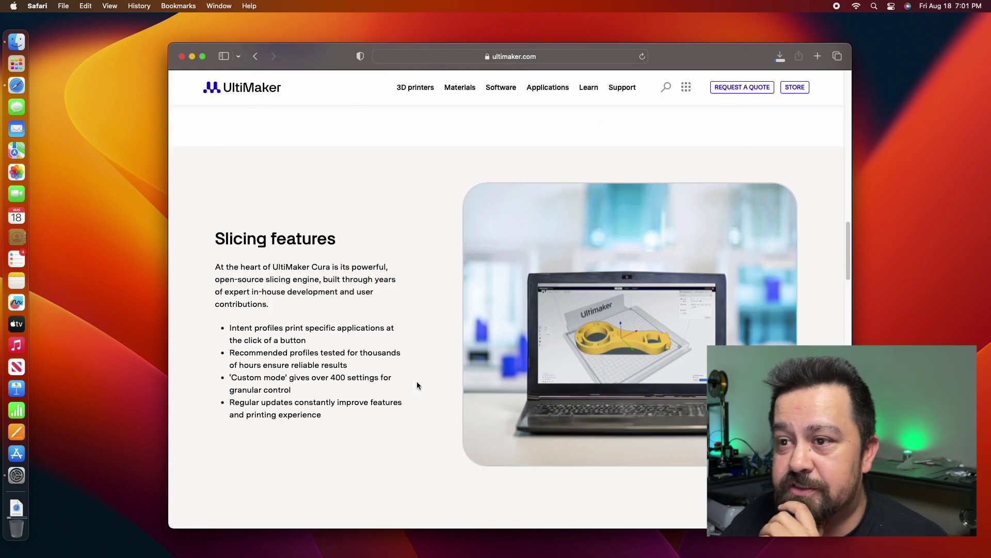
{"action": "scroll", "coordinate": [416, 385], "scroll_direction": "down", "scroll_amount": 8}
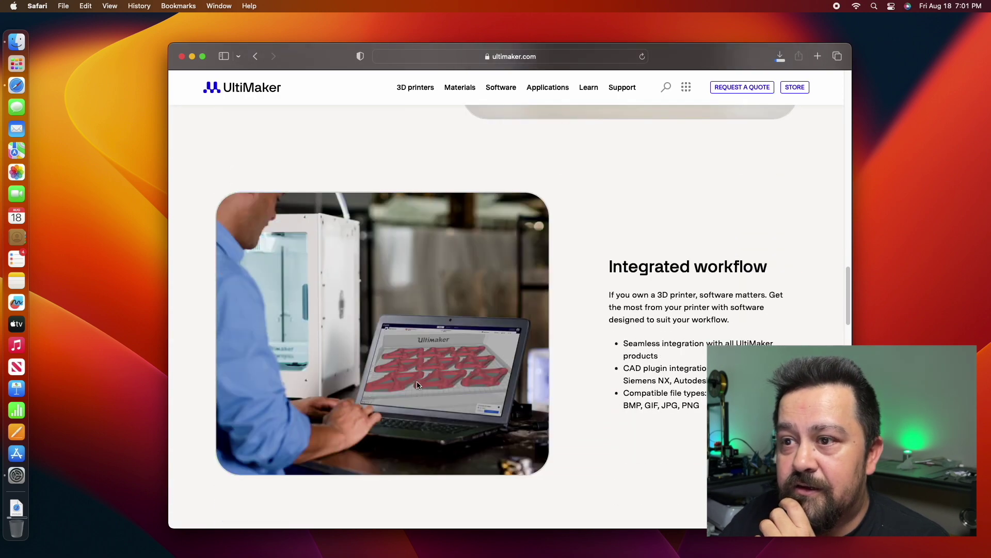
{"action": "scroll", "coordinate": [417, 385], "scroll_direction": "down", "scroll_amount": 8}
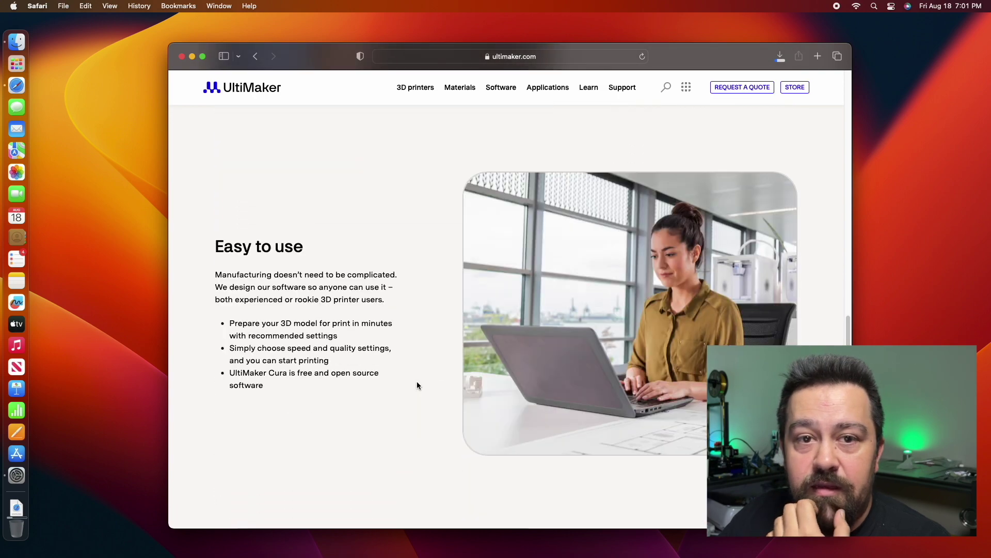
{"action": "scroll", "coordinate": [417, 385], "scroll_direction": "down", "scroll_amount": 8}
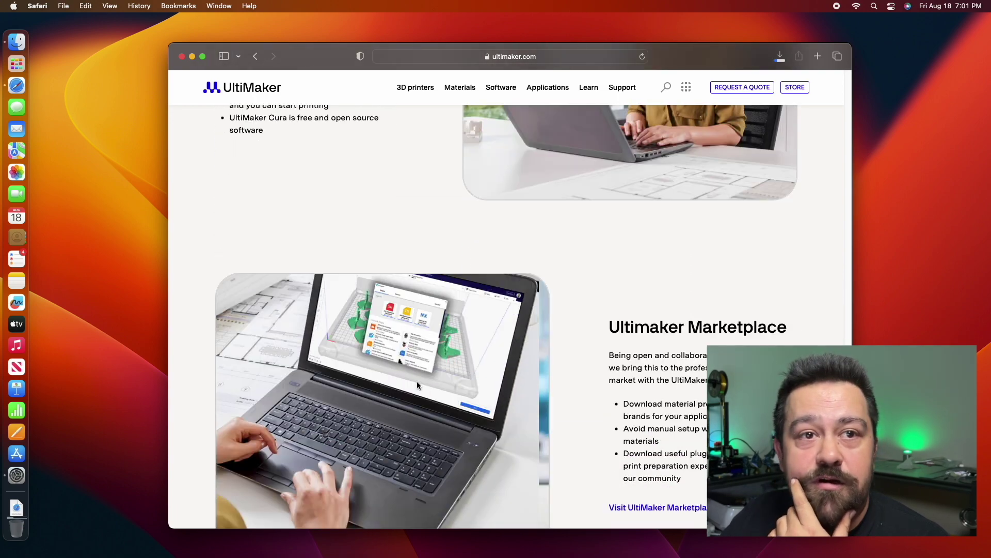
{"action": "scroll", "coordinate": [416, 385], "scroll_direction": "down", "scroll_amount": 5}
{"action": "scroll", "coordinate": [417, 385], "scroll_direction": "down", "scroll_amount": 3}
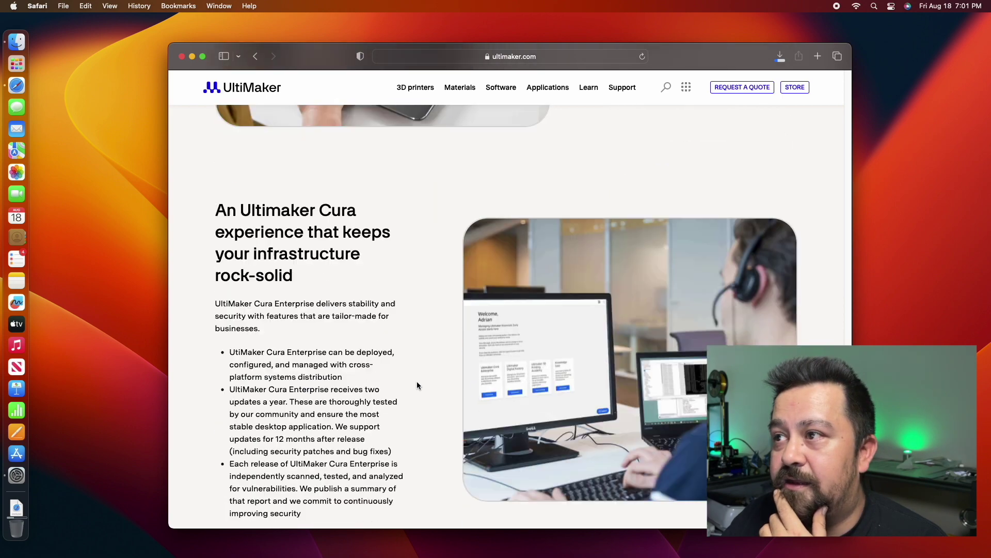
{"action": "scroll", "coordinate": [417, 381], "scroll_direction": "down", "scroll_amount": 3}
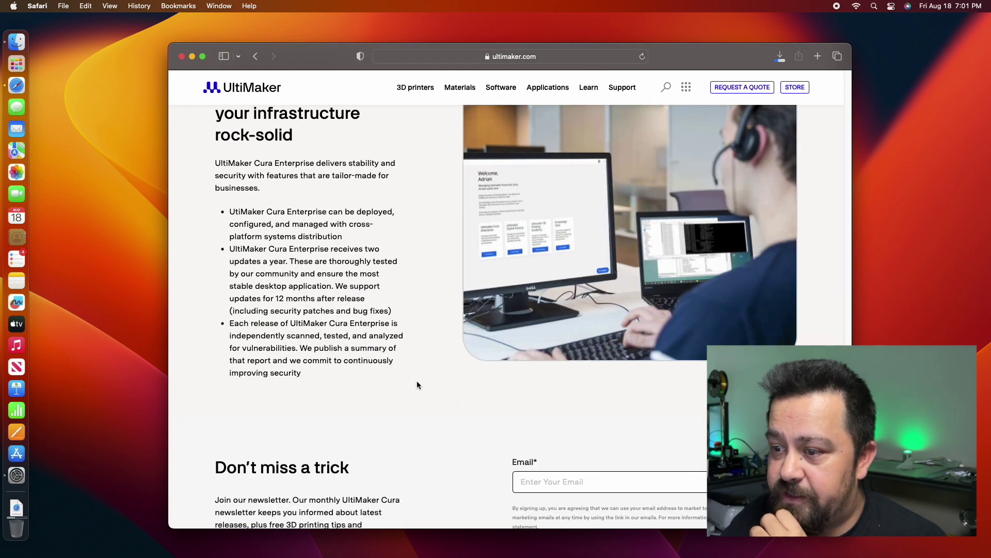
{"action": "scroll", "coordinate": [417, 384], "scroll_direction": "down", "scroll_amount": 6}
{"action": "scroll", "coordinate": [416, 384], "scroll_direction": "down", "scroll_amount": 2}
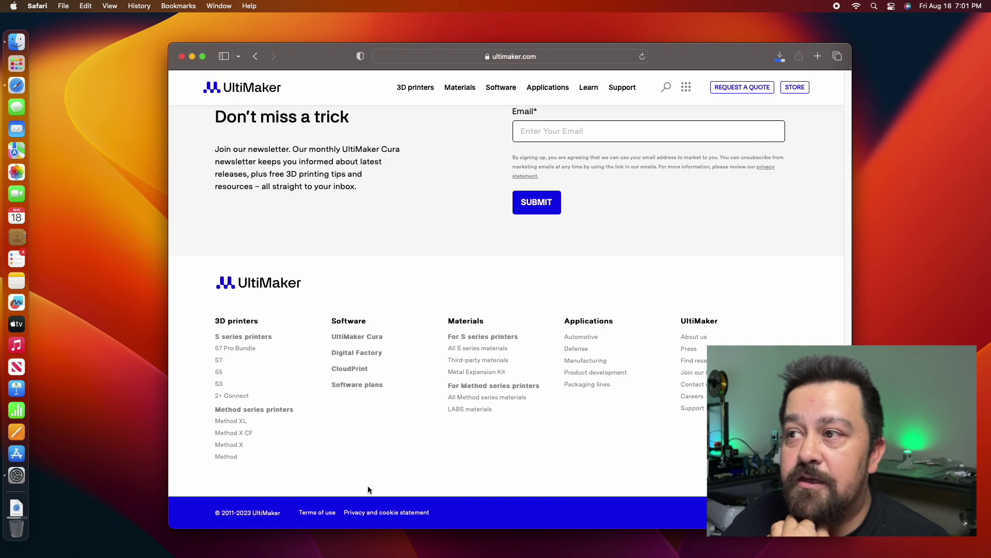
{"action": "scroll", "coordinate": [413, 460], "scroll_direction": "up", "scroll_amount": 15}
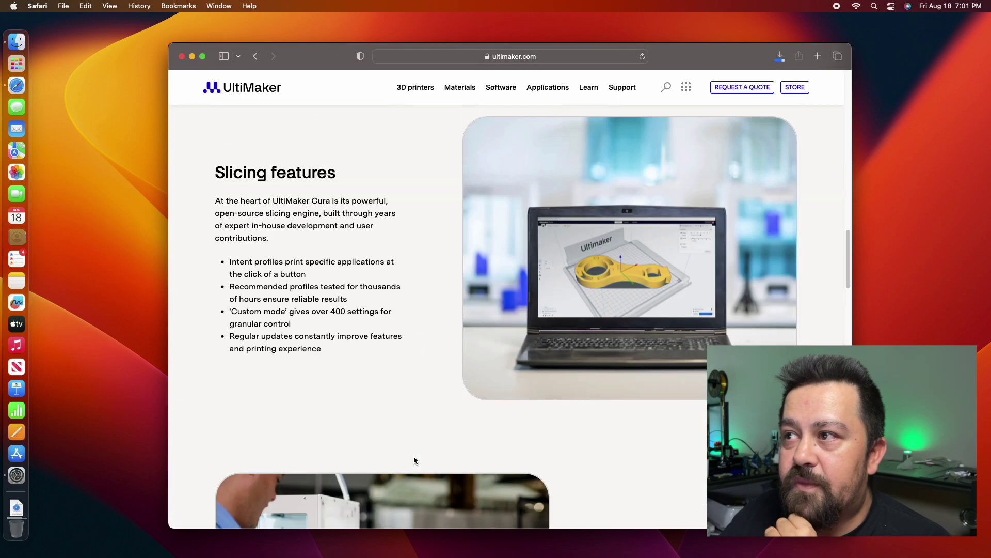
{"action": "mouse_move", "coordinate": [422, 93]}
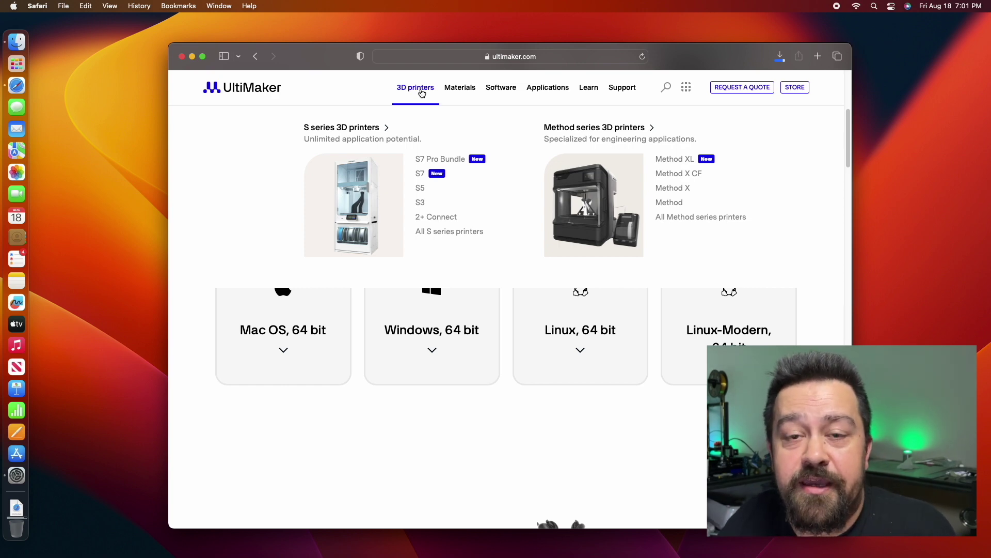
{"action": "mouse_move", "coordinate": [459, 93]}
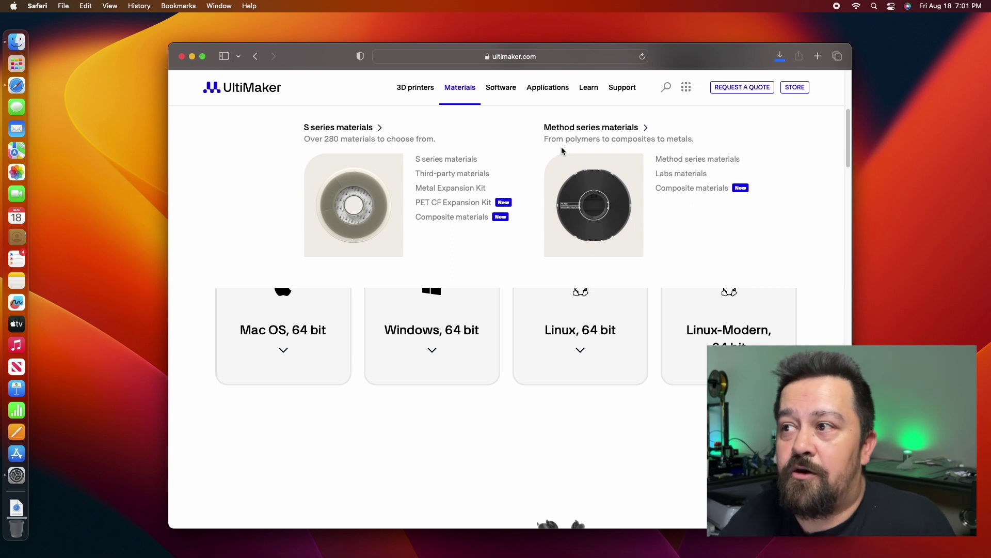
- Open UltiMaker-Cura-5.4.0-mac.dmg from Safari's downloads and agree to its license
{"action": "left_click", "coordinate": [779, 56]}
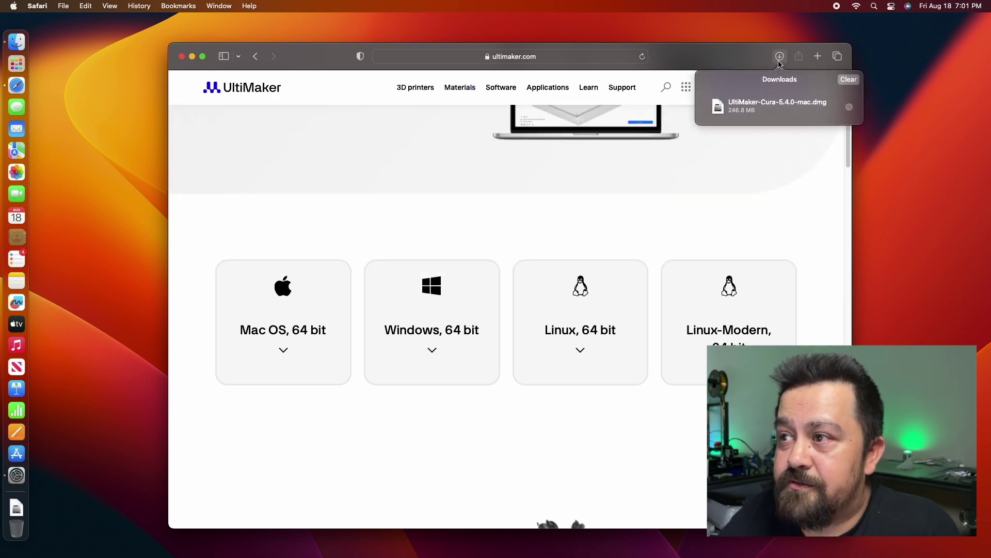
{"action": "left_click", "coordinate": [742, 105]}
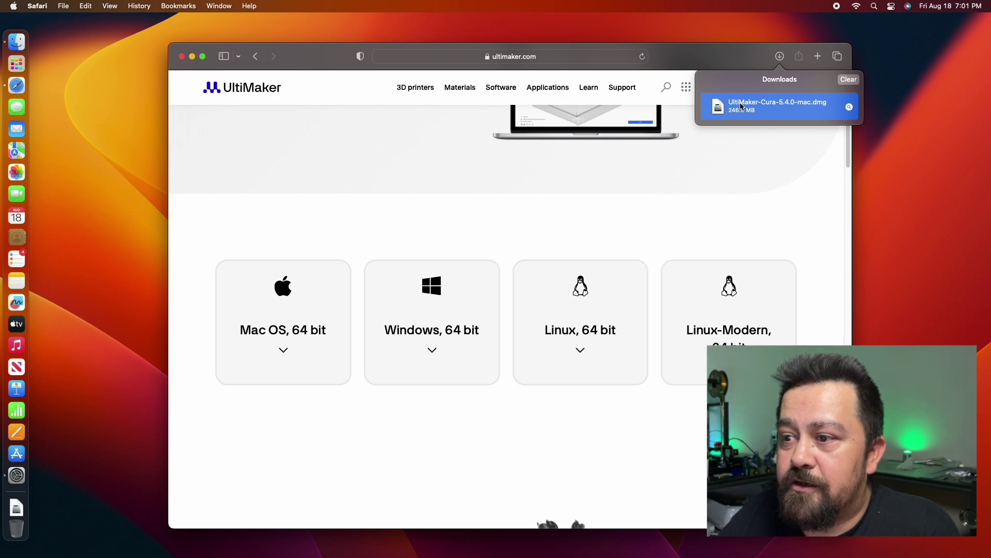
{"action": "double_click", "coordinate": [742, 105]}
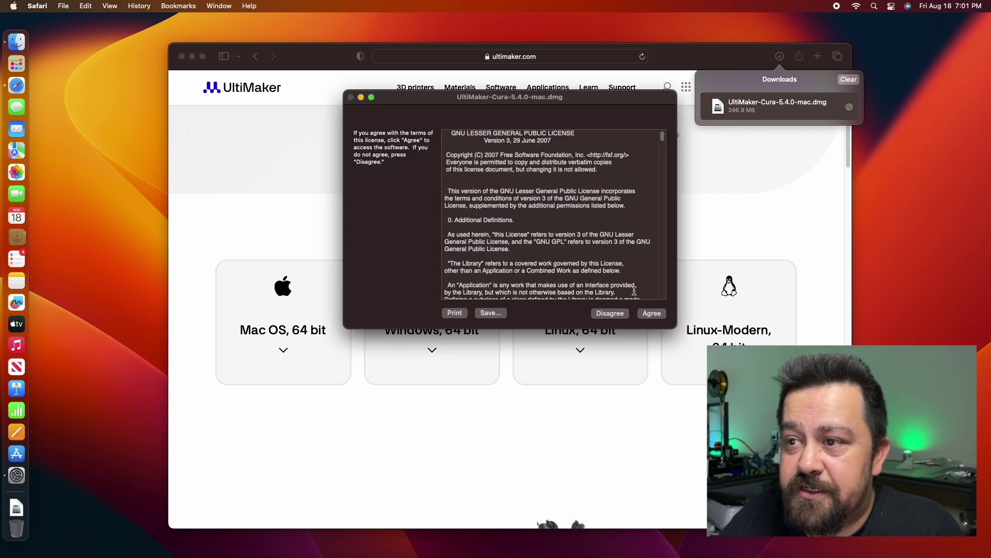
{"action": "left_click", "coordinate": [650, 311]}
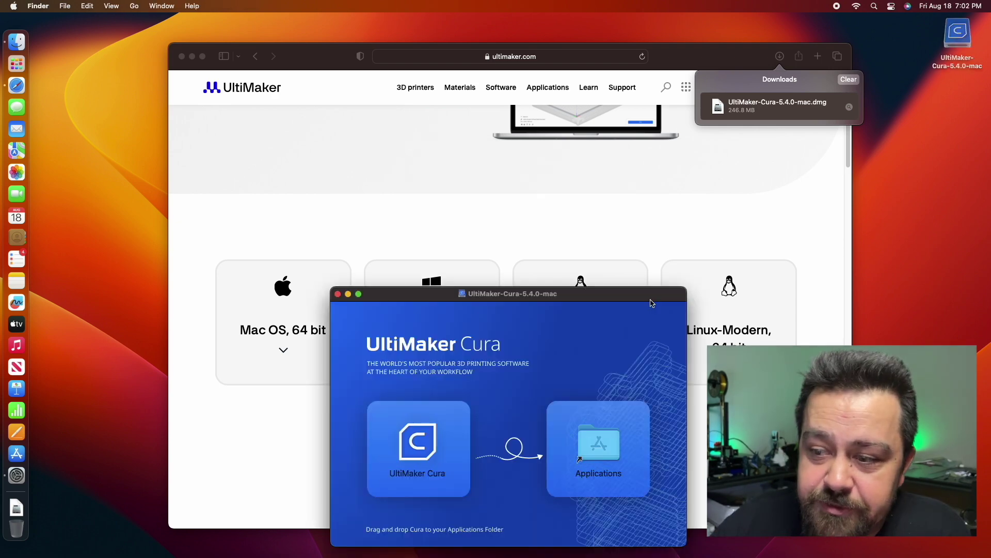
- Drag the UltiMaker Cura icon onto the Applications folder to install it
{"action": "left_click_drag", "start_coordinate": [434, 434], "coordinate": [597, 440]}
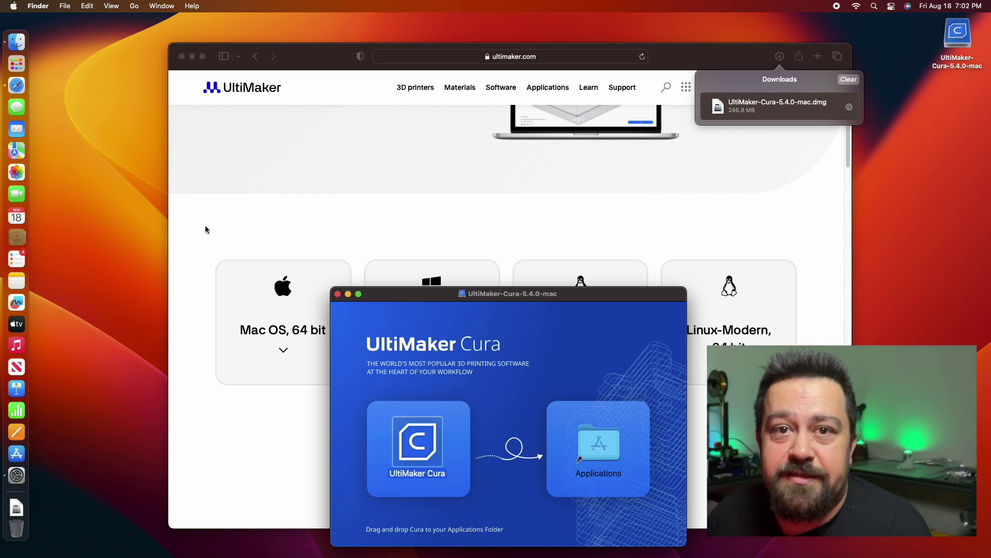
- Launch UltiMaker Cura from Launchpad
{"action": "left_click", "coordinate": [16, 63]}
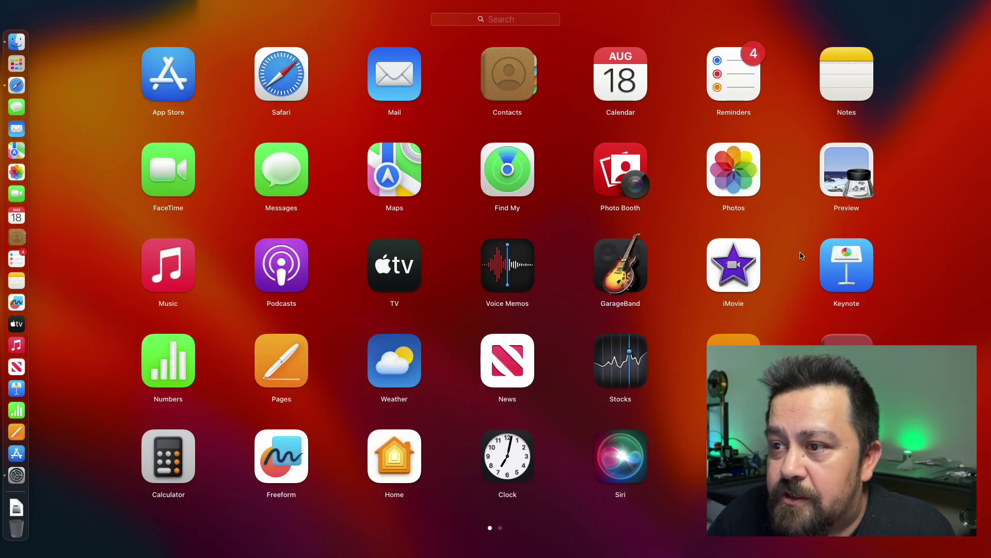
{"action": "scroll", "coordinate": [795, 254], "scroll_direction": "down", "scroll_amount": 2}
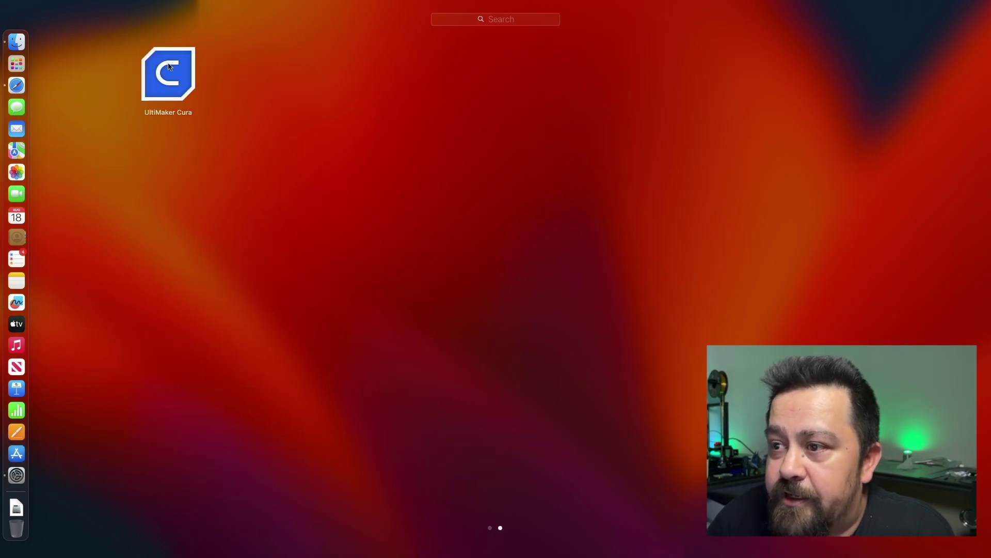
{"action": "left_click", "coordinate": [168, 72]}
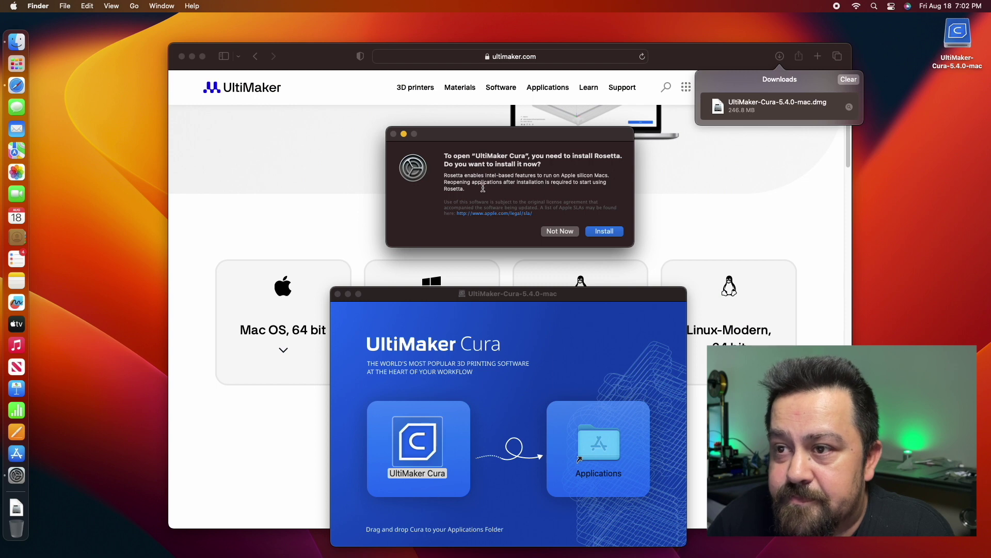
- Install Rosetta by entering the admin password, then close the Cura installer window
{"action": "left_click", "coordinate": [605, 232]}
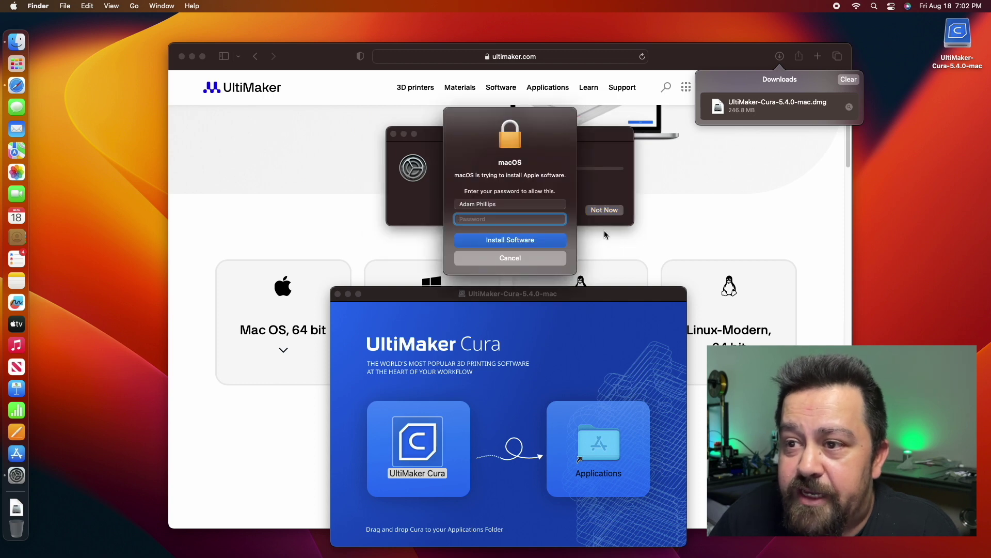
{"action": "type", "text": "•••••••"}
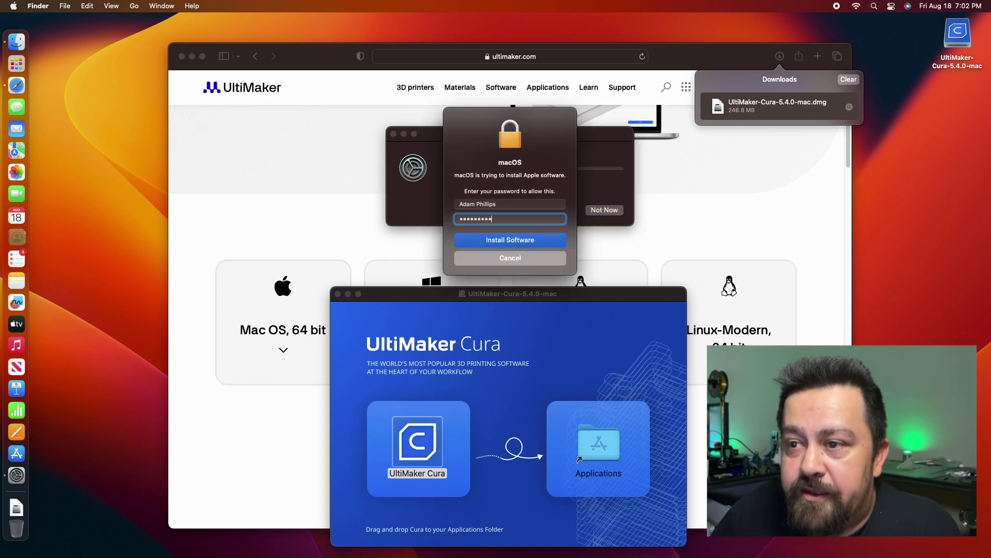
{"action": "key", "text": "Return"}
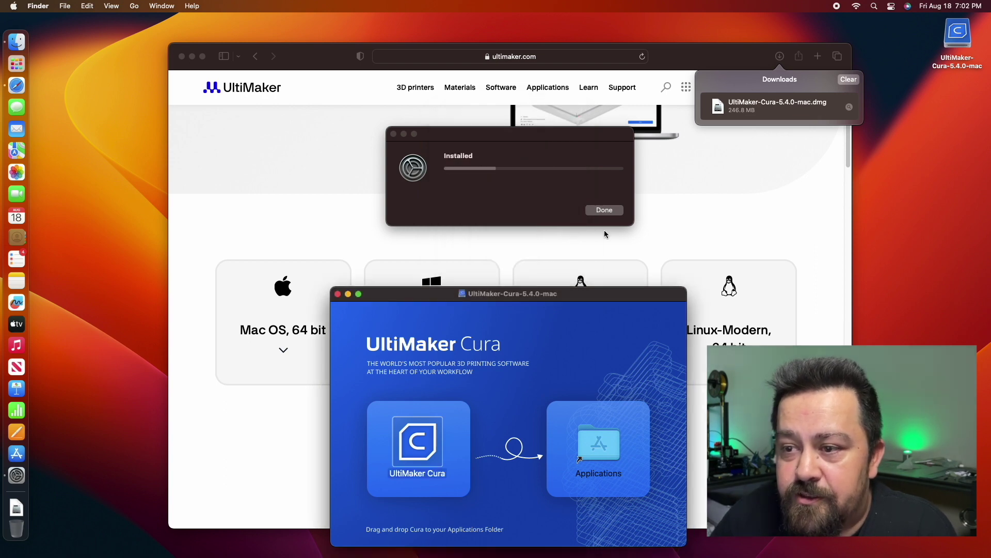
{"action": "key", "text": "Return"}
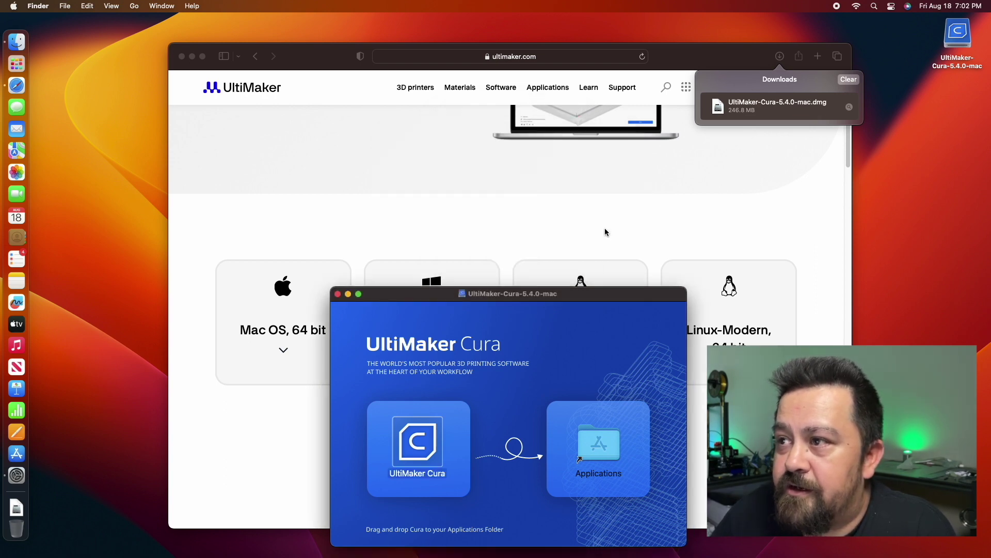
{"action": "left_click", "coordinate": [338, 295]}
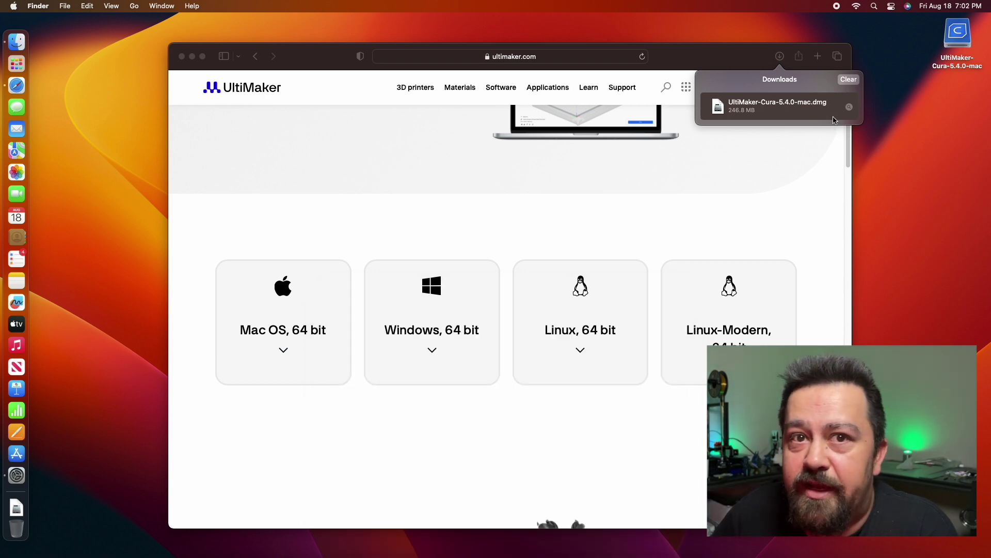
- Clear Safari's downloads list, then launch Cura from Launchpad and approve opening the downloaded app
{"action": "left_click", "coordinate": [848, 80]}
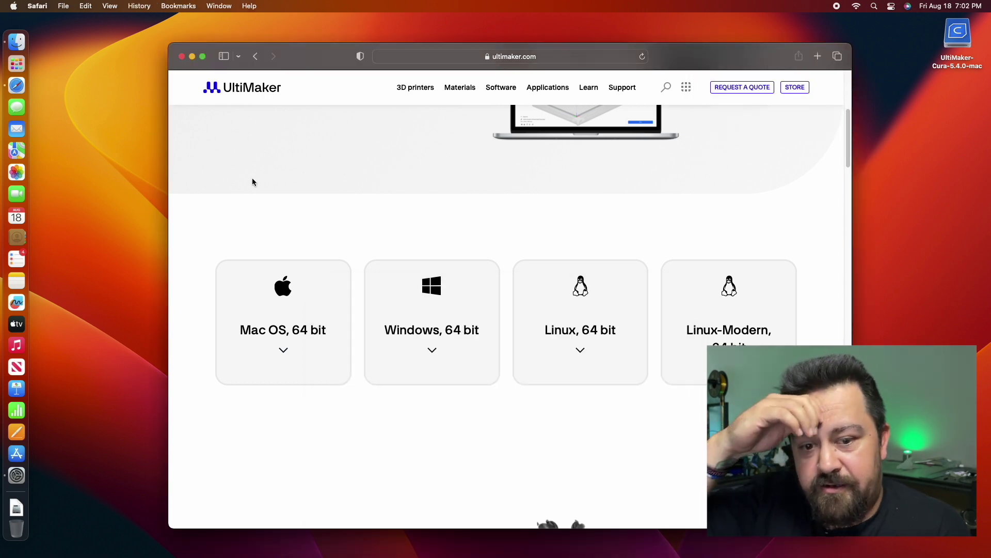
{"action": "left_click", "coordinate": [19, 70]}
{"action": "left_click", "coordinate": [170, 72]}
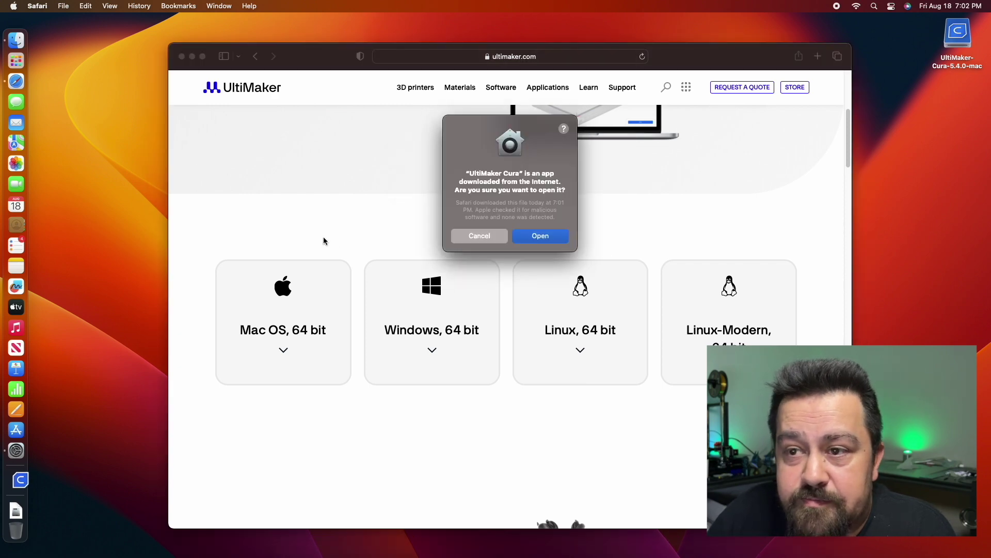
{"action": "left_click", "coordinate": [556, 237]}
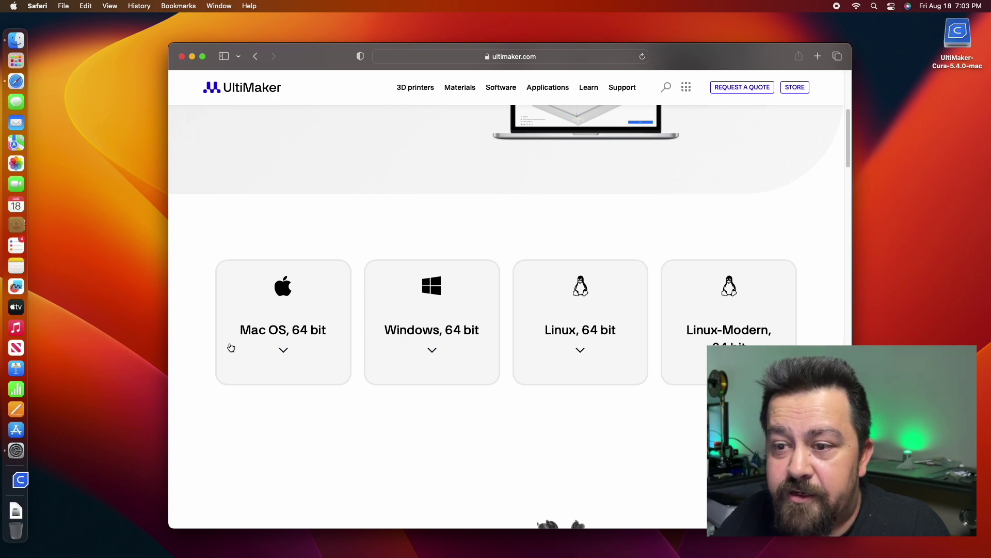
- Launch Cura, start the setup wizard, and accept the user agreement and data notice
{"action": "left_click", "coordinate": [18, 485]}
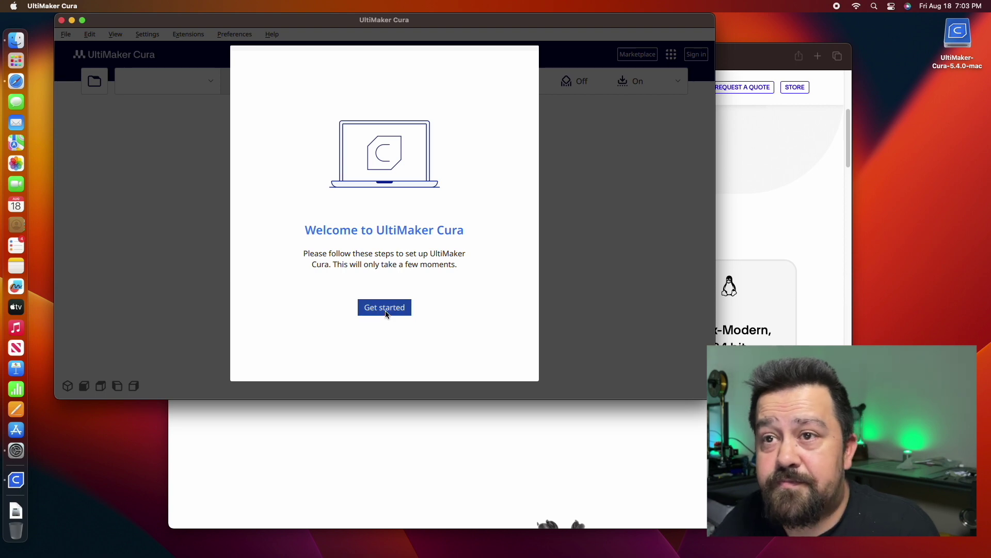
{"action": "left_click", "coordinate": [385, 311]}
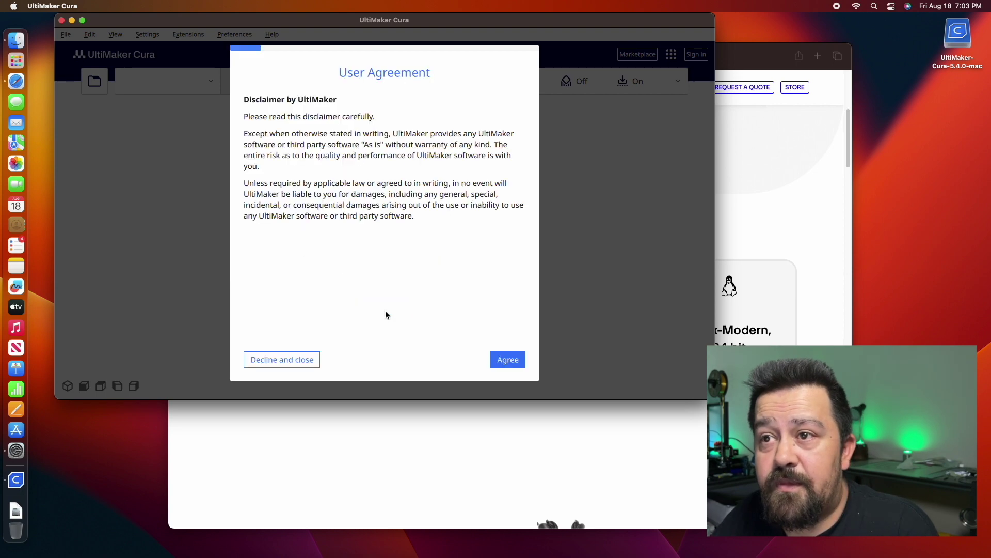
{"action": "left_click", "coordinate": [508, 360]}
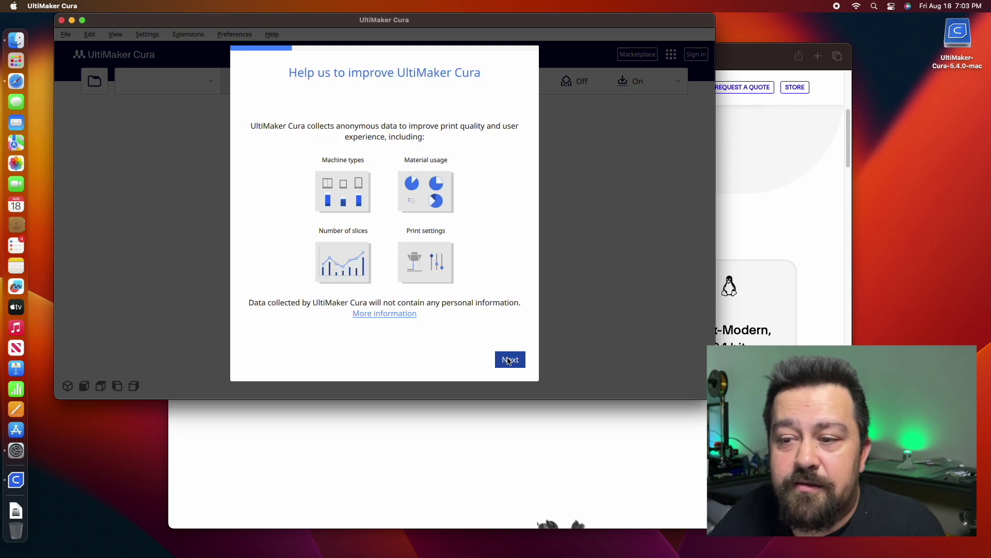
{"action": "left_click", "coordinate": [509, 359]}
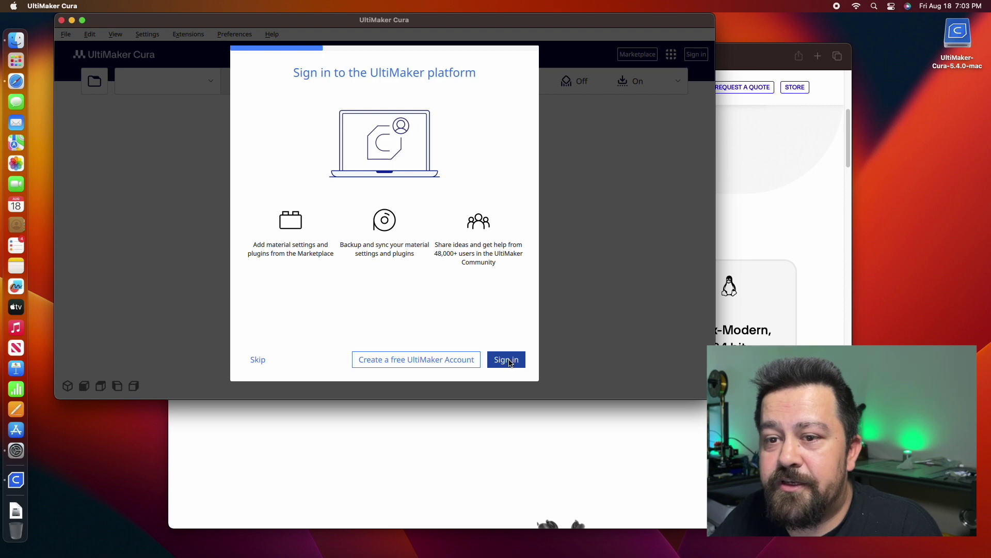
- Attempt account sign-in, accept cookies on the sign-in web page, then return to Cura
{"action": "left_click", "coordinate": [506, 360]}
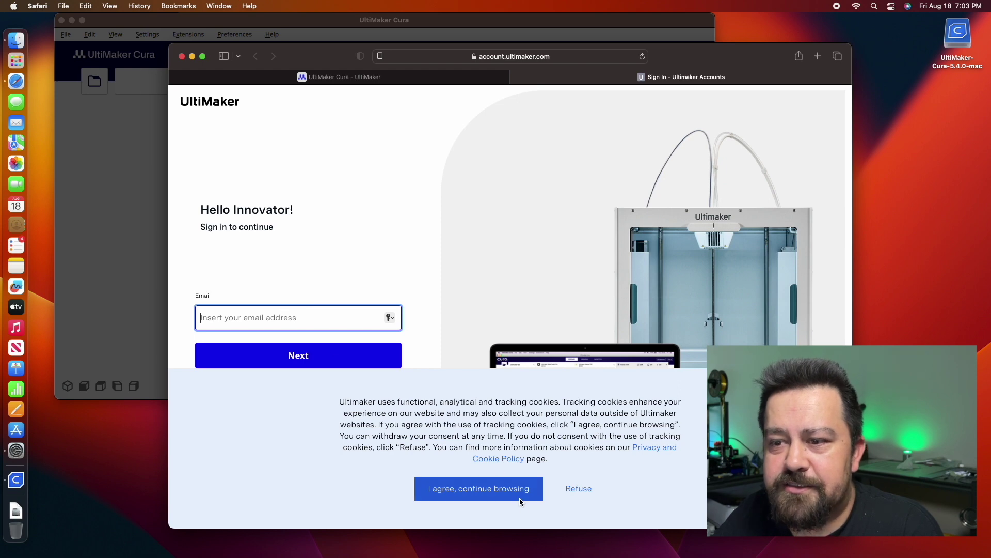
{"action": "left_click", "coordinate": [519, 490]}
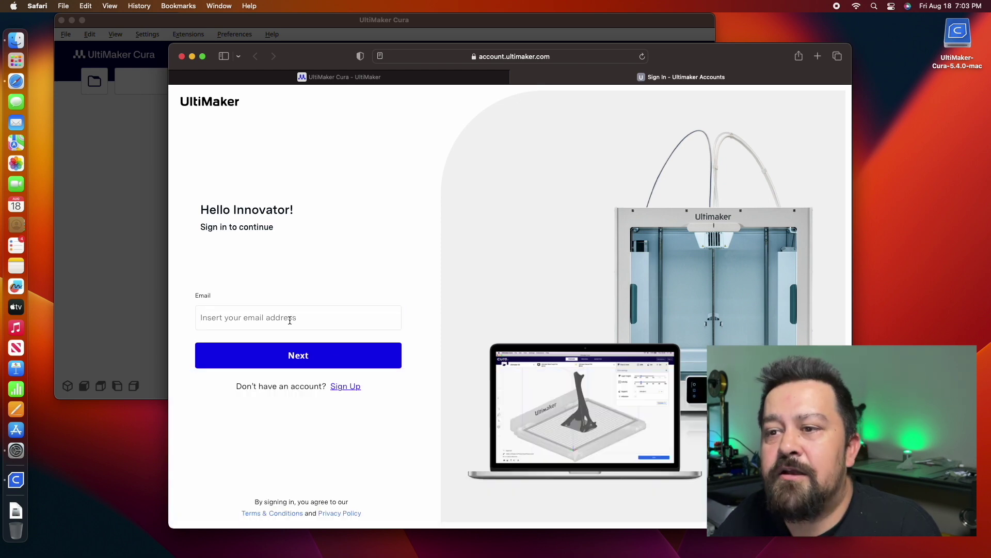
{"action": "left_click", "coordinate": [289, 320]}
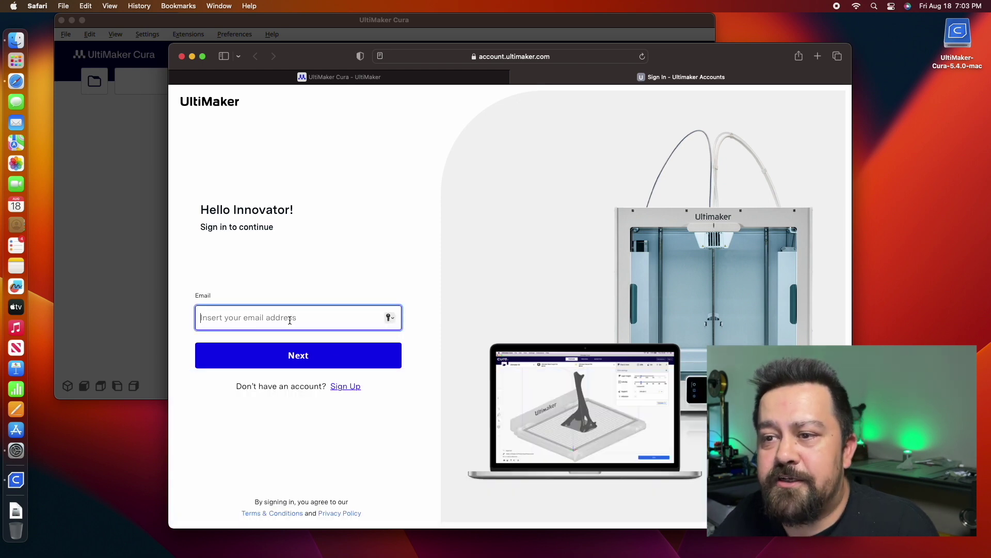
{"action": "left_click", "coordinate": [157, 212]}
- Skip sign-in, choose a non-UltiMaker printer, and close Safari's sign-in tab
{"action": "left_click", "coordinate": [258, 368]}
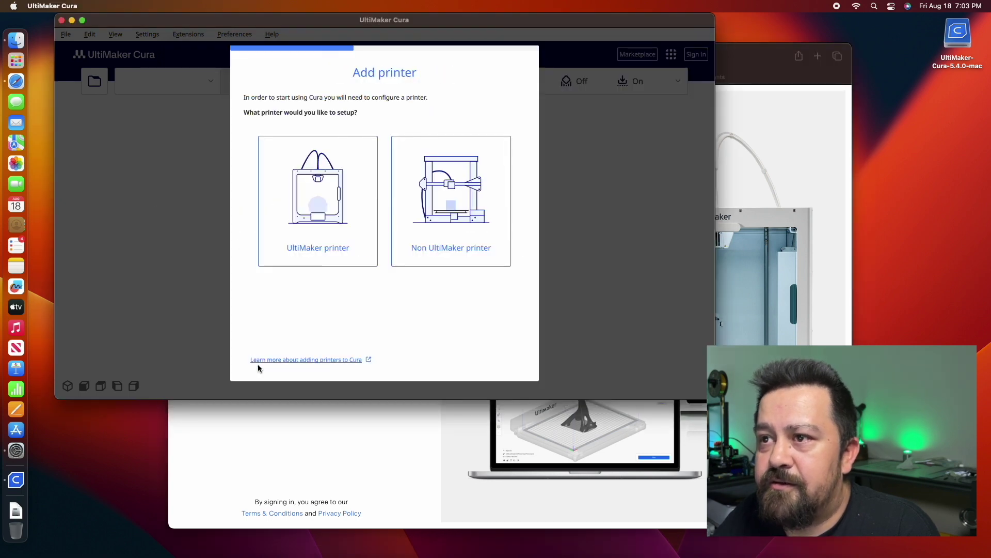
{"action": "left_click", "coordinate": [484, 223]}
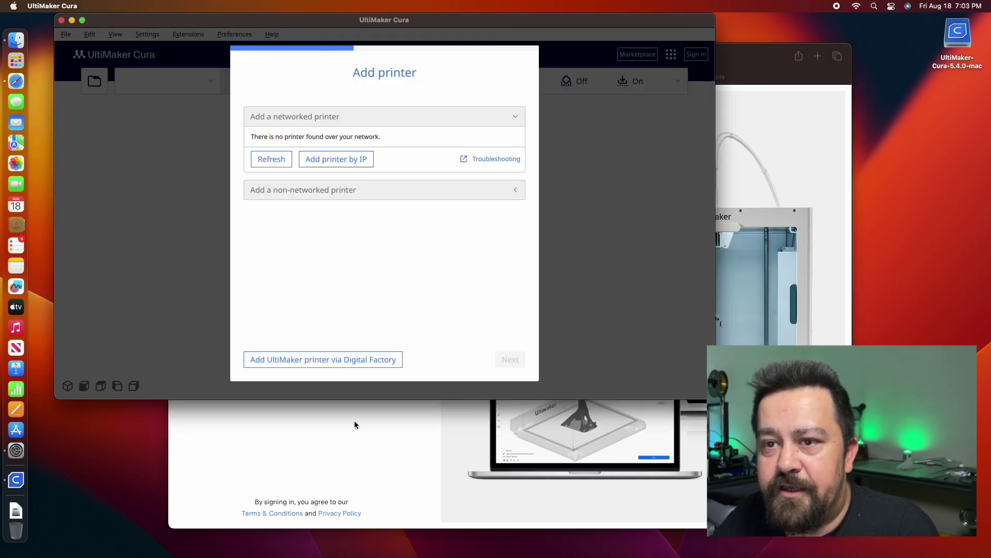
{"action": "left_click", "coordinate": [343, 437]}
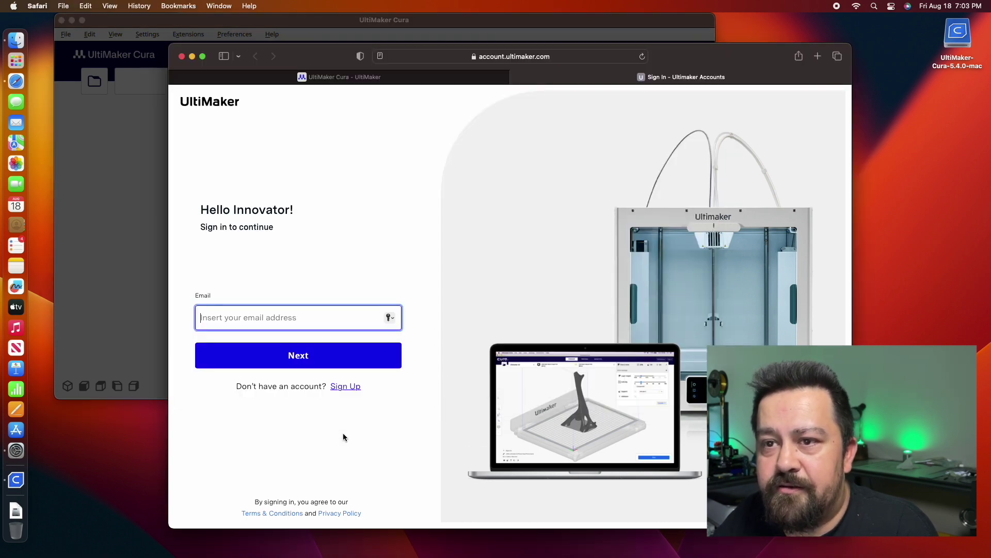
{"action": "left_click", "coordinate": [514, 78]}
{"action": "left_click", "coordinate": [524, 23]}
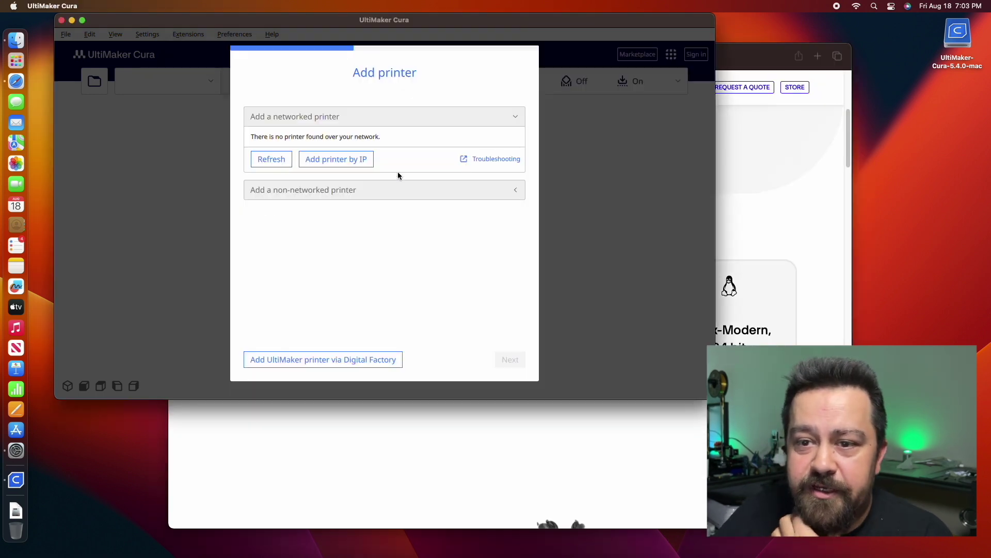
- Select Creality Ender-3 / Ender-3 v2 under the non-networked Creality3D printers
{"action": "left_click", "coordinate": [332, 190]}
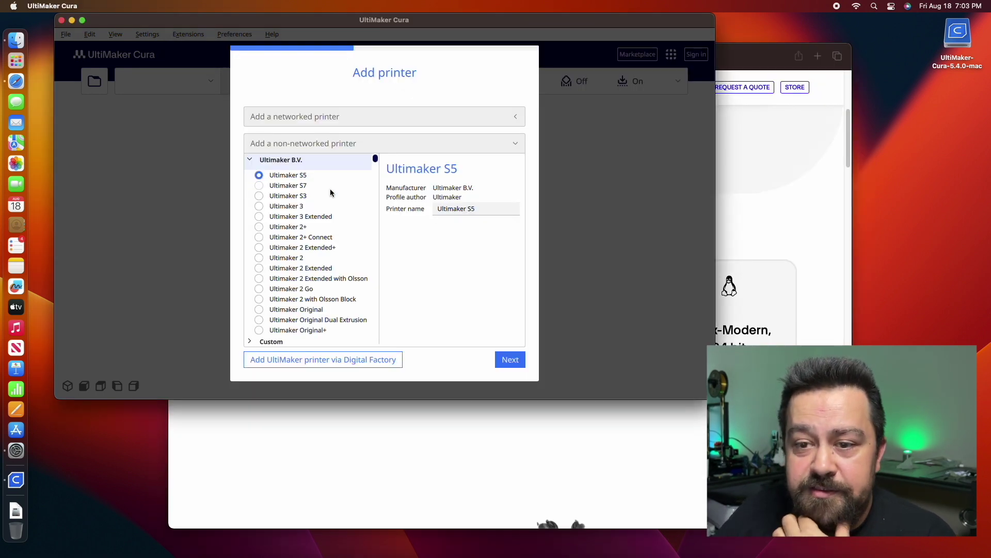
{"action": "scroll", "coordinate": [312, 257], "scroll_direction": "down", "scroll_amount": 10}
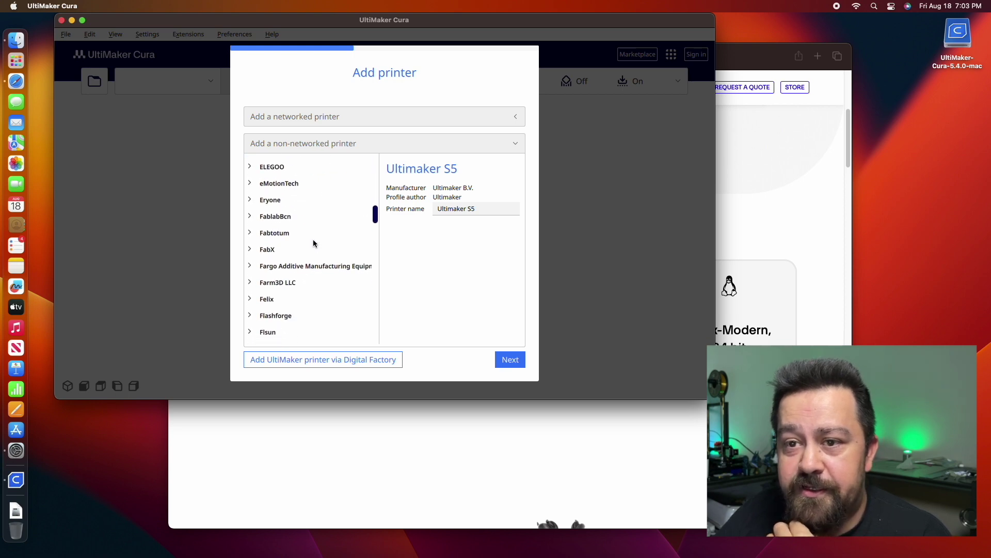
{"action": "scroll", "coordinate": [314, 241], "scroll_direction": "up", "scroll_amount": 6}
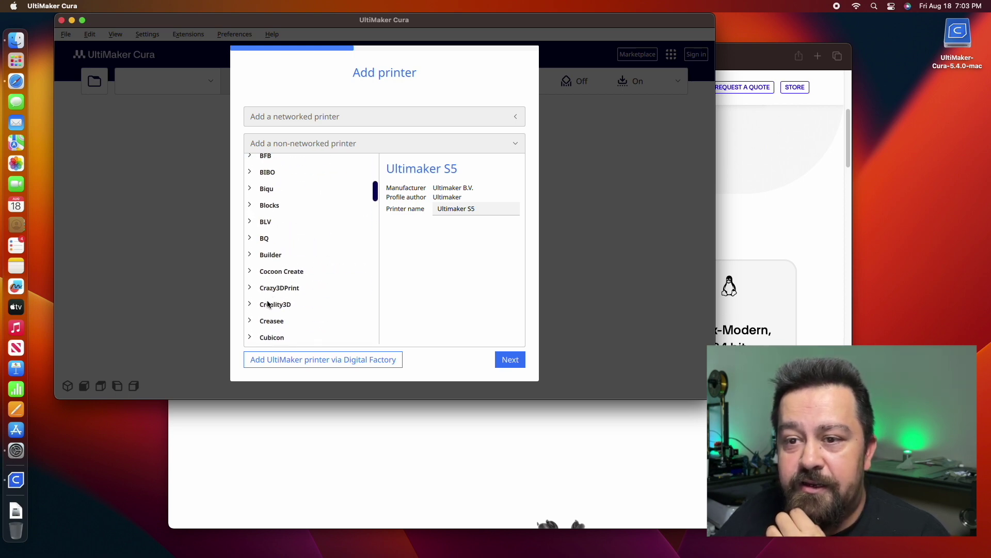
{"action": "left_click", "coordinate": [268, 304]}
{"action": "scroll", "coordinate": [271, 297], "scroll_direction": "down", "scroll_amount": 5}
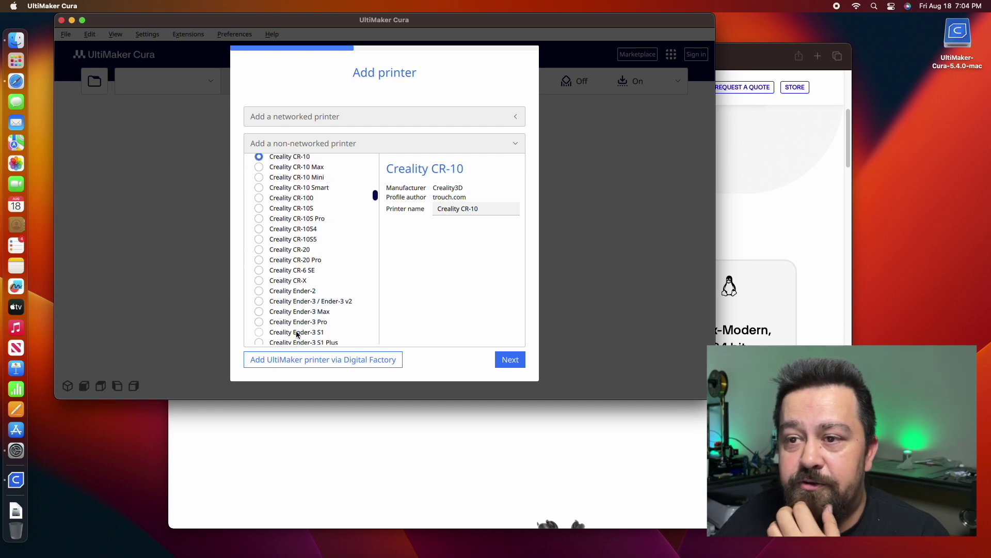
{"action": "scroll", "coordinate": [296, 320], "scroll_direction": "down", "scroll_amount": 3}
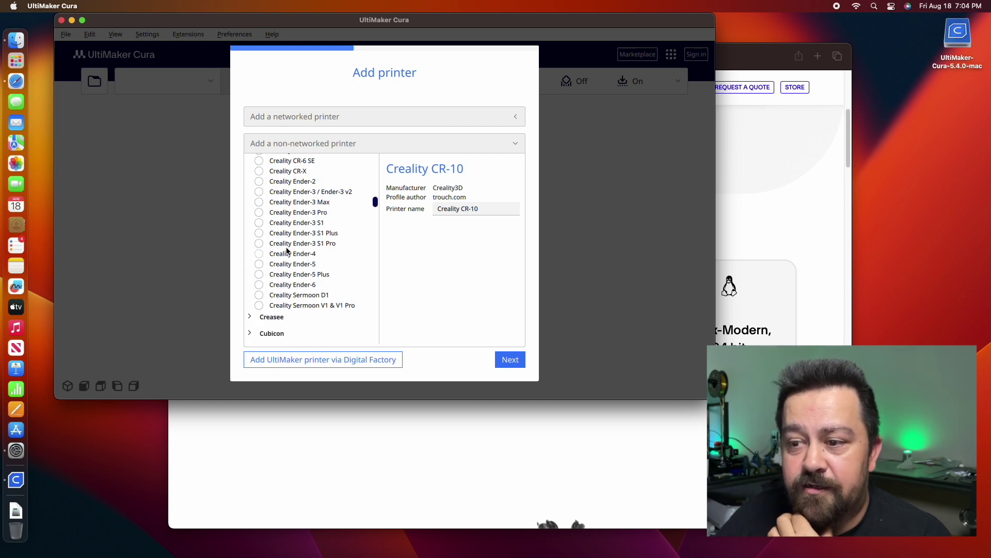
{"action": "left_click", "coordinate": [259, 192]}
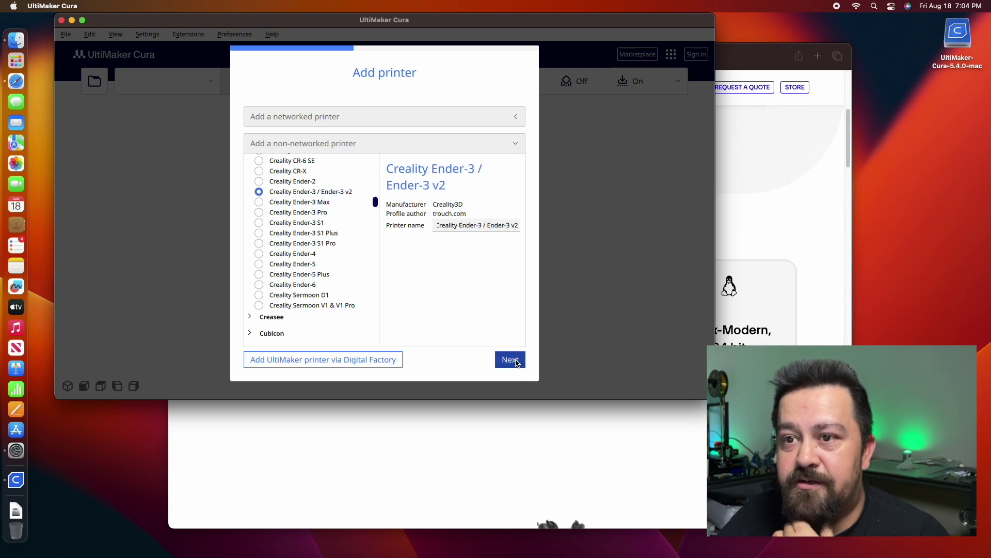
- Add the Ender-3 and review its Printer and Extruder 1 settings (235×235×250 mm, 1.75 mm filament)
{"action": "left_click", "coordinate": [509, 360]}
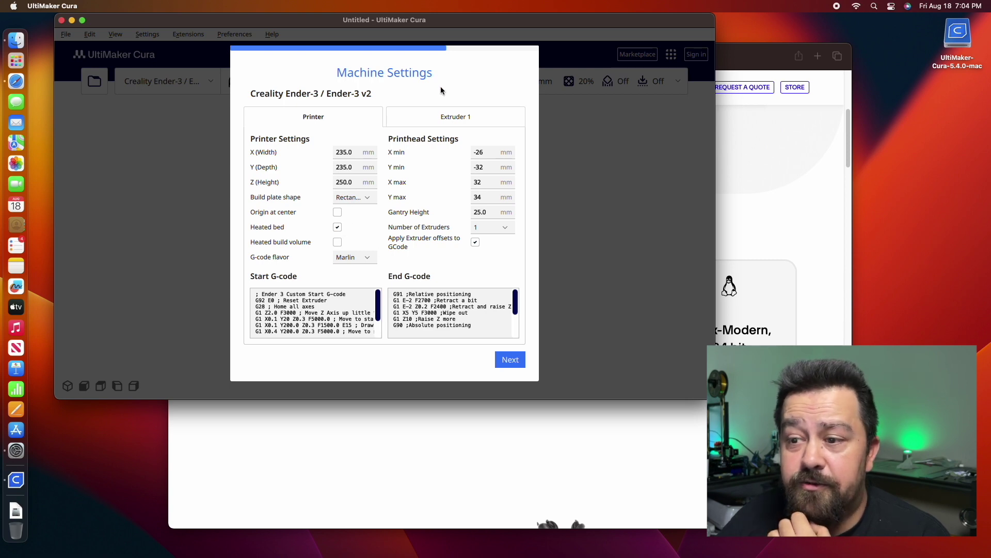
{"action": "left_click", "coordinate": [455, 114]}
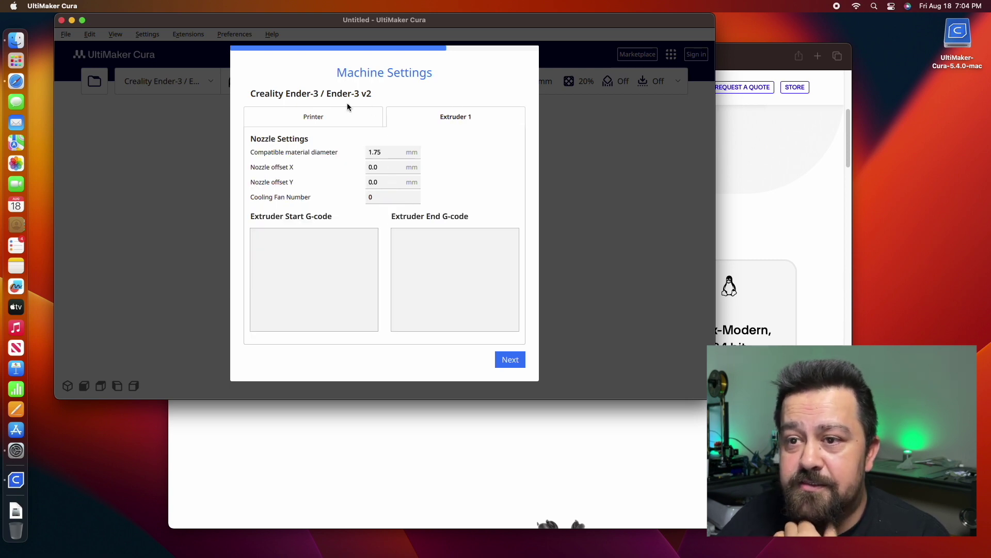
{"action": "left_click", "coordinate": [327, 115]}
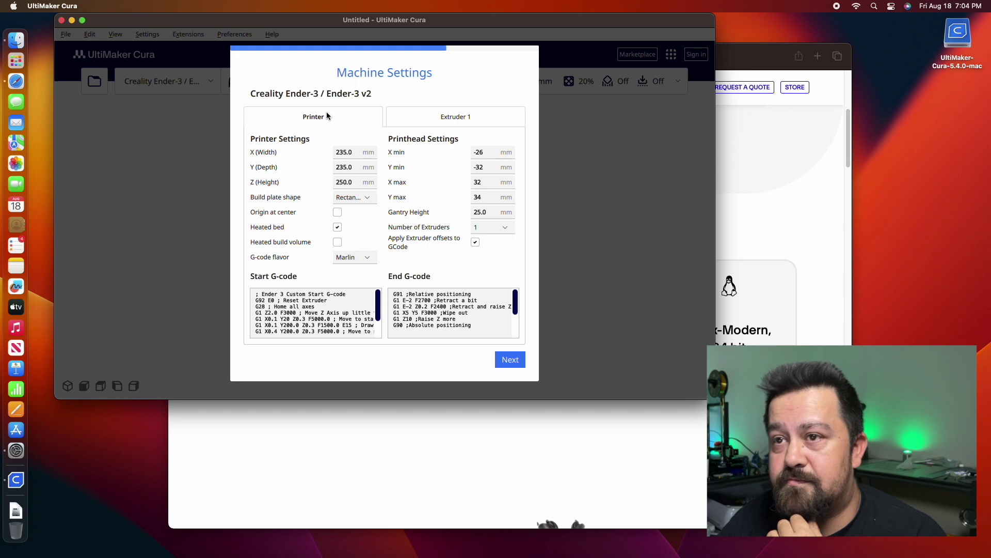
- Accept the Ender-3 machine settings and page through What's New and the release notes to finish setup
{"action": "left_click", "coordinate": [510, 360]}
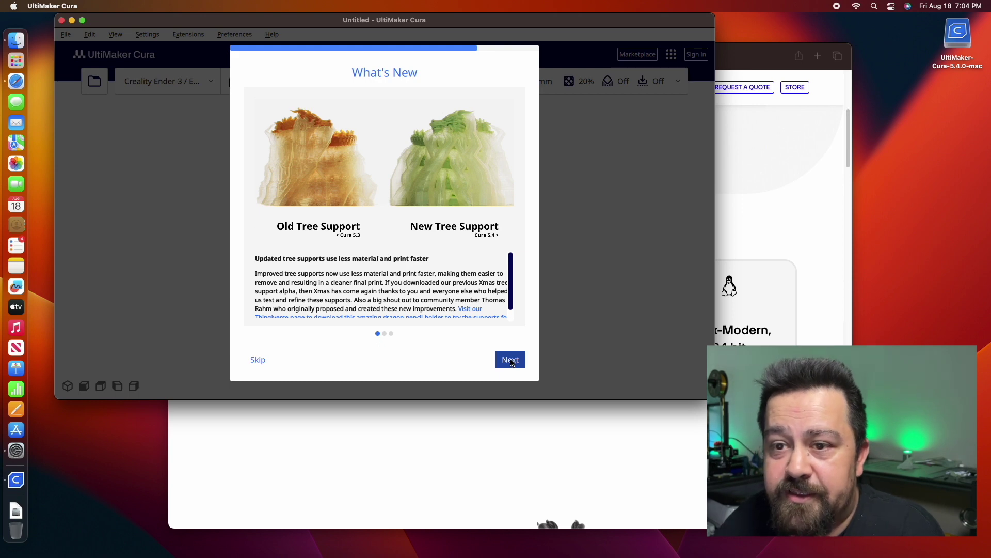
{"action": "scroll", "coordinate": [451, 299], "scroll_direction": "down", "scroll_amount": 2}
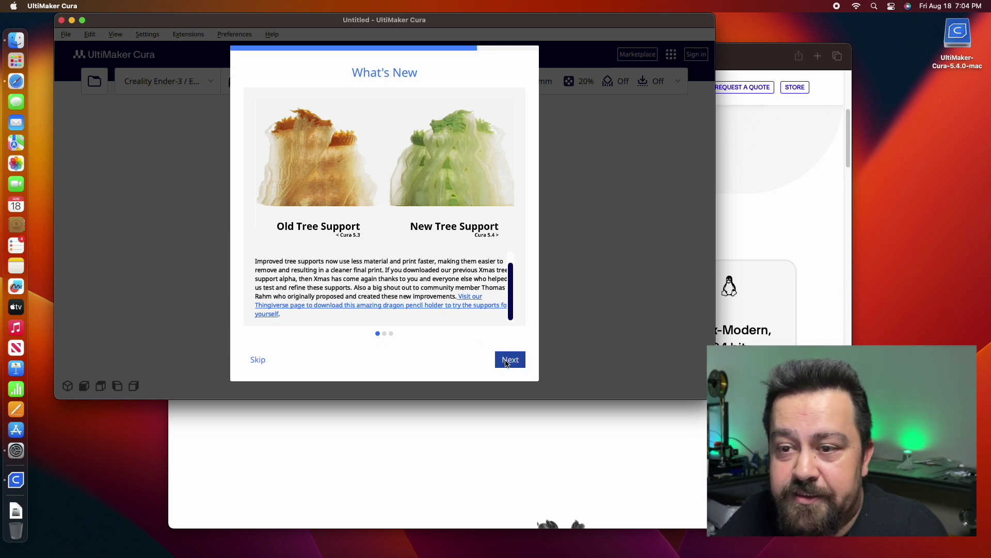
{"action": "left_click", "coordinate": [509, 361]}
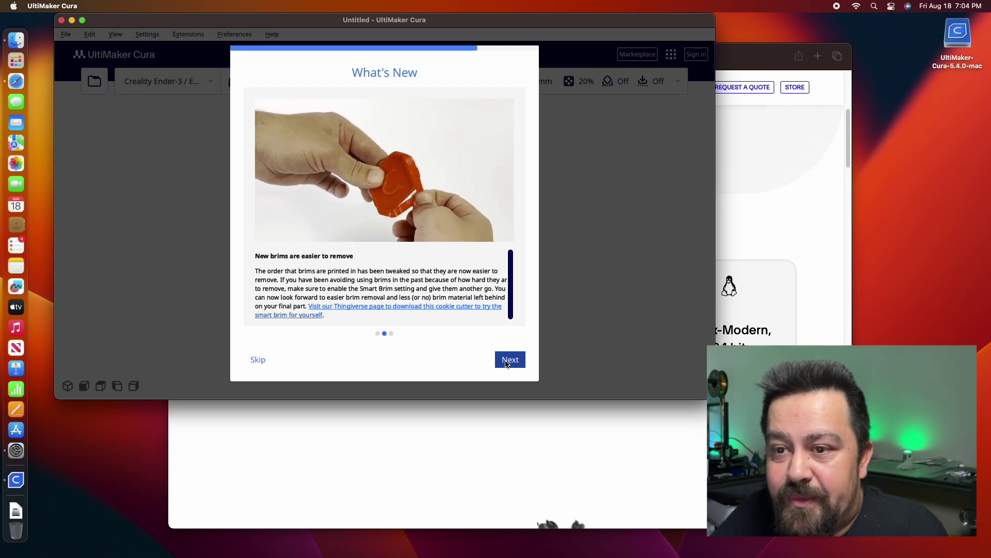
{"action": "left_click", "coordinate": [506, 363]}
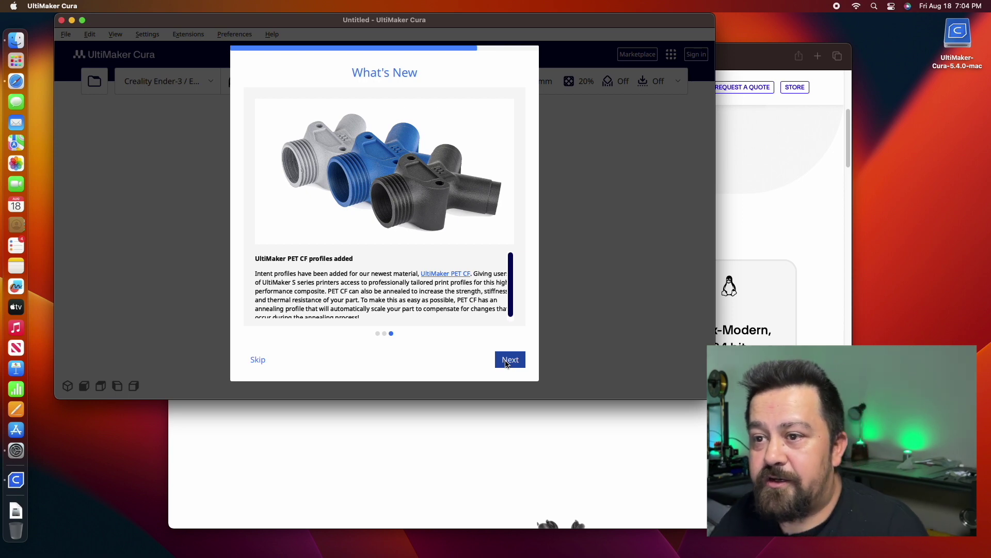
{"action": "left_click", "coordinate": [506, 364]}
- Finish the printer setup and look over the empty build plate from a few angles
{"action": "left_click", "coordinate": [507, 362]}
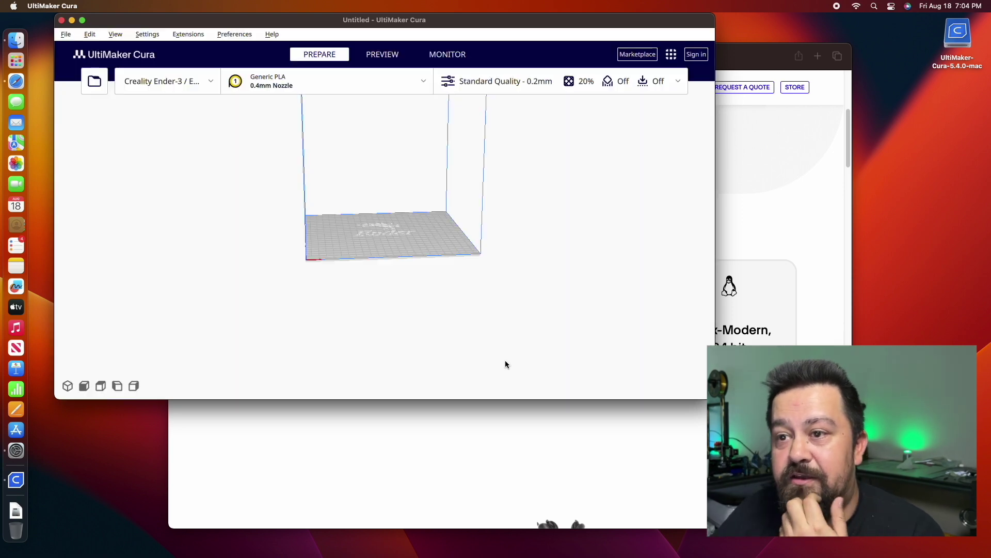
{"action": "scroll", "coordinate": [485, 298], "scroll_direction": "up", "scroll_amount": 2}
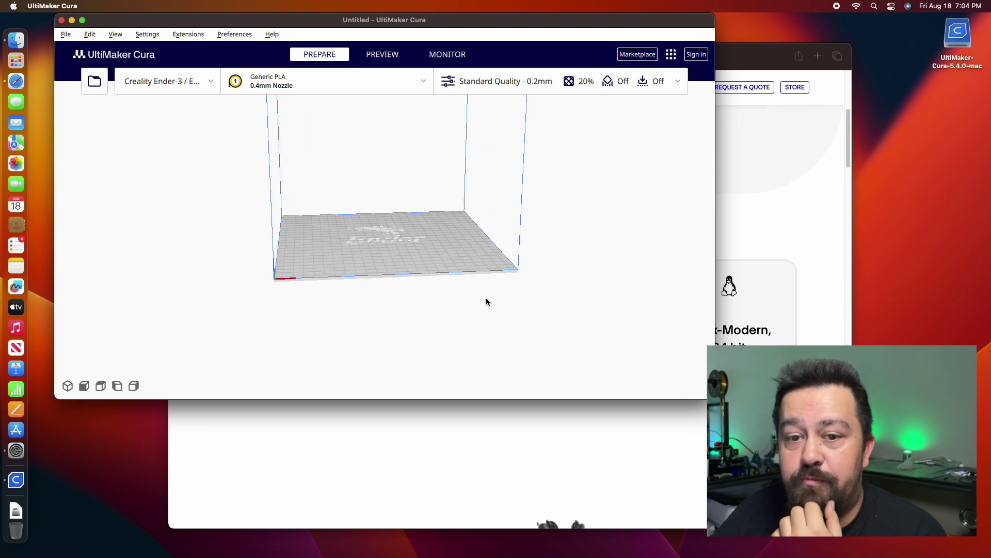
{"action": "scroll", "coordinate": [486, 298], "scroll_direction": "down", "scroll_amount": 2}
{"action": "mouse_move", "coordinate": [476, 278]}
{"action": "right_mouse_down"}
{"action": "mouse_move", "coordinate": [480, 315]}
{"action": "mouse_move", "coordinate": [474, 285]}
{"action": "right_mouse_up"}
{"action": "scroll", "coordinate": [445, 274], "scroll_direction": "up", "scroll_amount": 2}
{"action": "scroll", "coordinate": [446, 277], "scroll_direction": "up", "scroll_amount": 2}
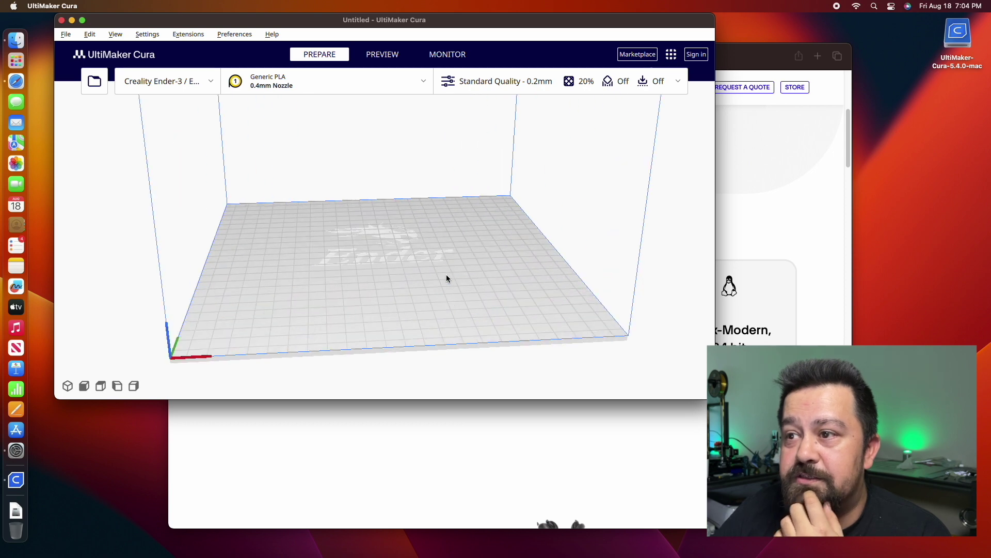
{"action": "right_click_drag", "start_coordinate": [486, 322], "coordinate": [464, 326]}
- Show the full custom print settings list with Quality expanded at 0.2 mm layer height
{"action": "left_click", "coordinate": [495, 83]}
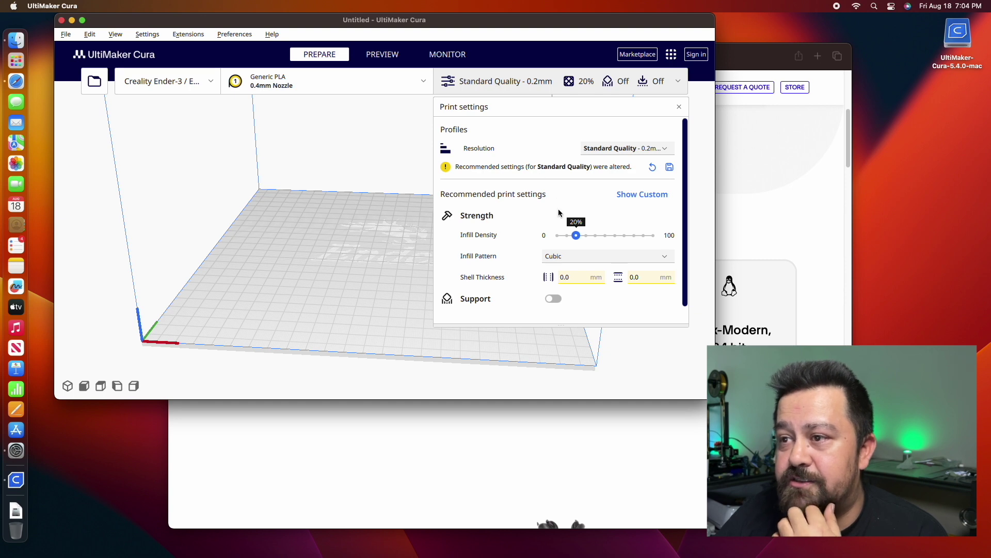
{"action": "scroll", "coordinate": [557, 212], "scroll_direction": "down", "scroll_amount": 1}
{"action": "left_click", "coordinate": [634, 176]}
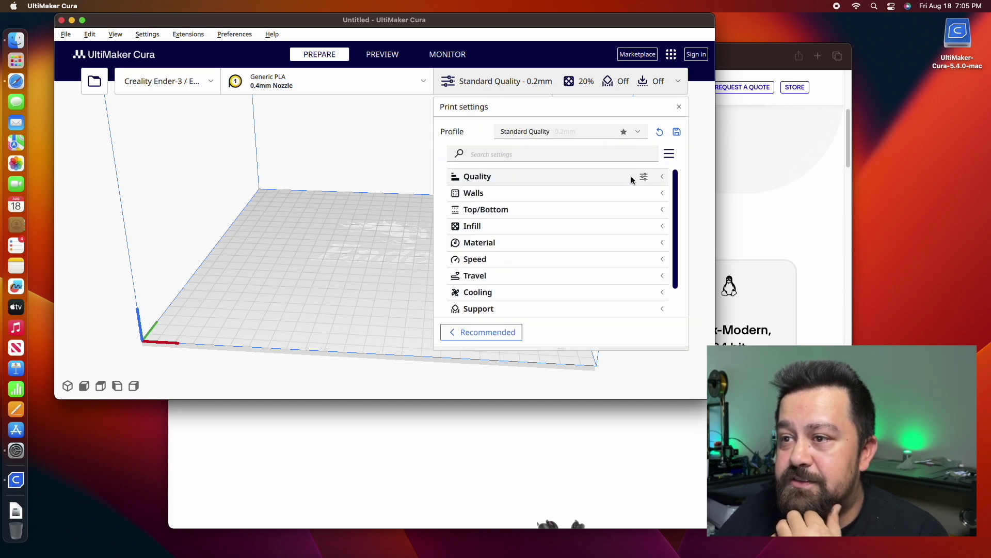
{"action": "left_click", "coordinate": [540, 175]}
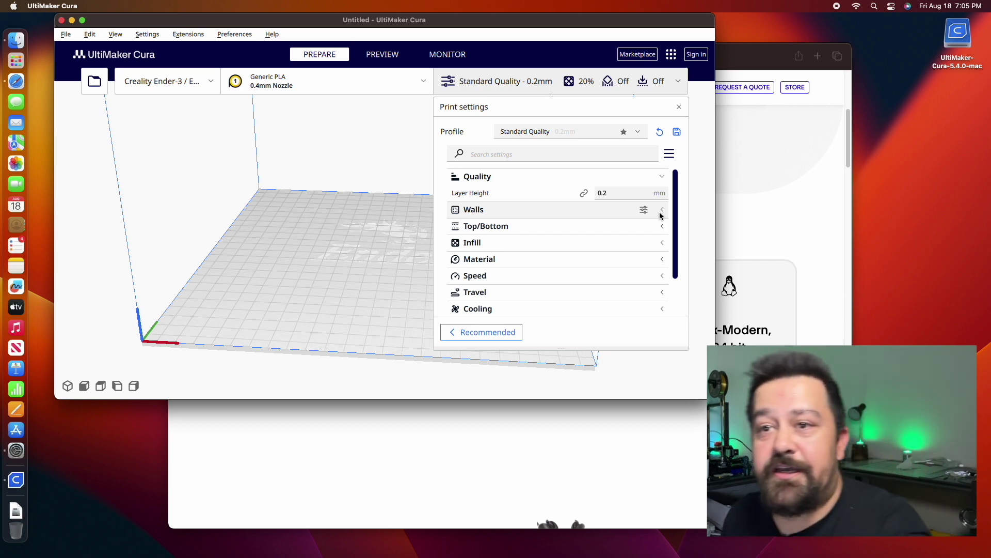
- Use Configure setting visibility's Check all to make every print setting visible
{"action": "left_click", "coordinate": [147, 34]}
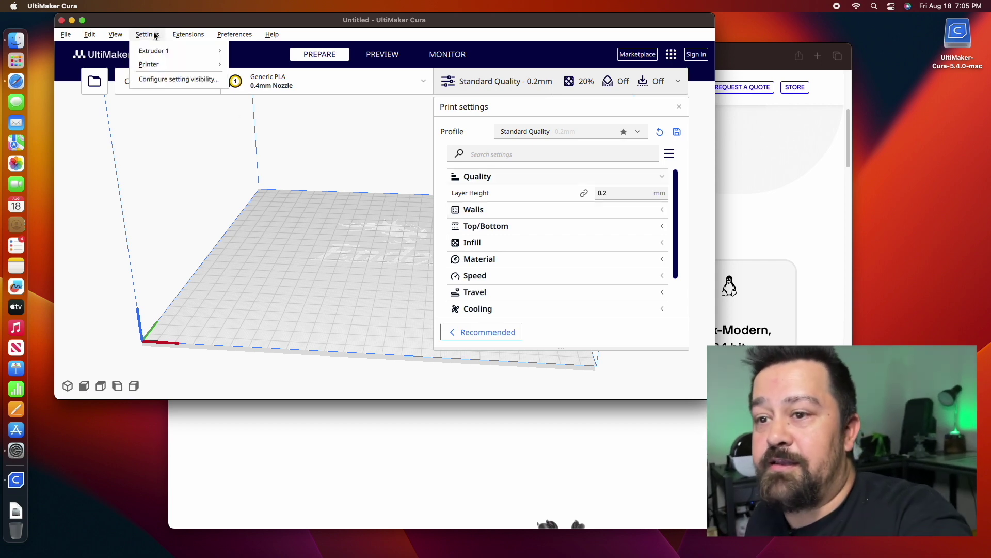
{"action": "left_click", "coordinate": [173, 77]}
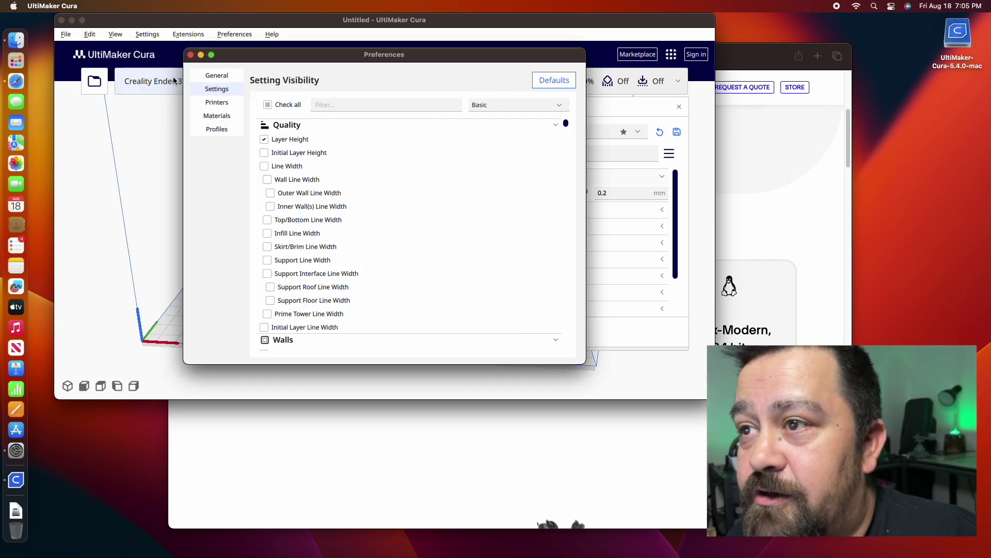
{"action": "left_click", "coordinate": [274, 106]}
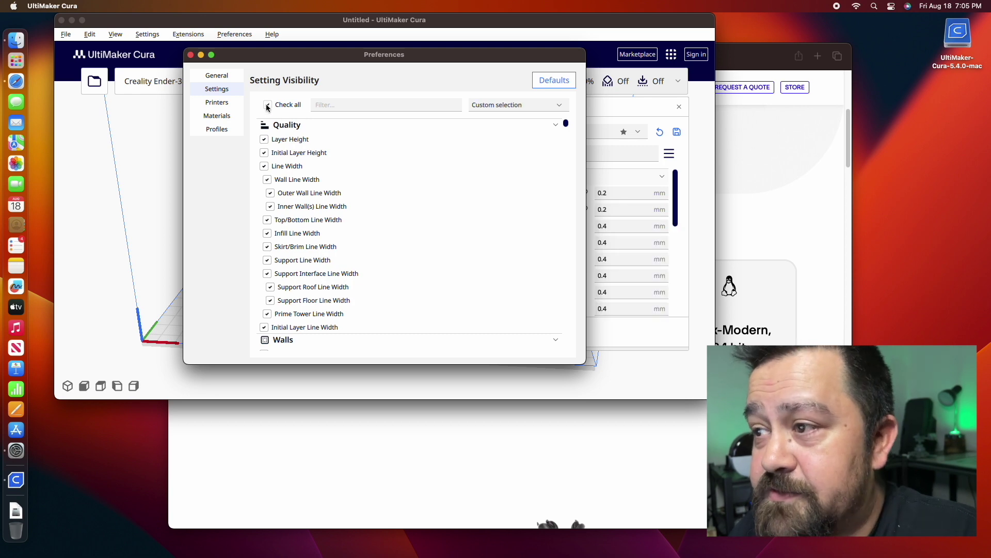
{"action": "left_click", "coordinate": [191, 55]}
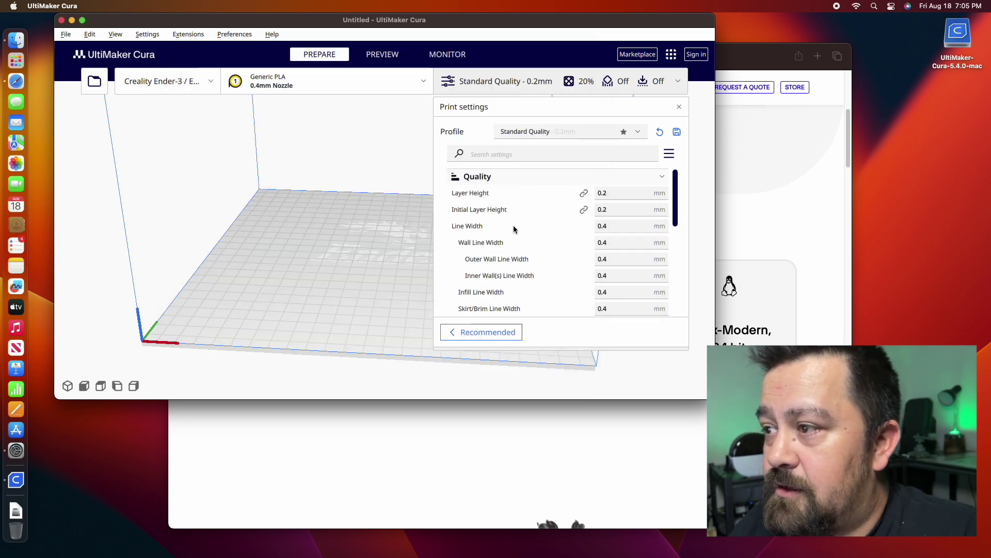
{"action": "left_click", "coordinate": [663, 177]}
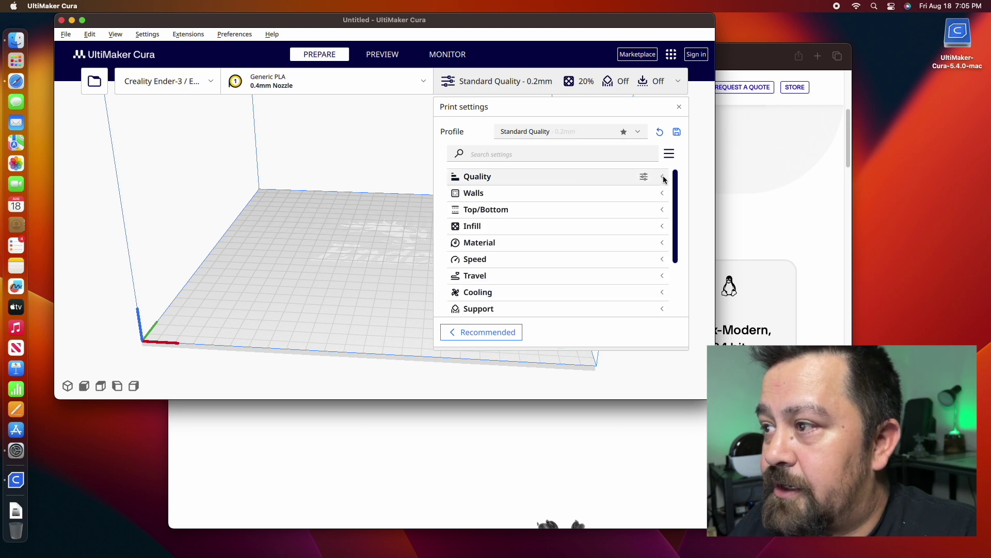
{"action": "left_click", "coordinate": [594, 198]}
{"action": "scroll", "coordinate": [582, 199], "scroll_direction": "down", "scroll_amount": 10}
{"action": "scroll", "coordinate": [582, 200], "scroll_direction": "up", "scroll_amount": 10}
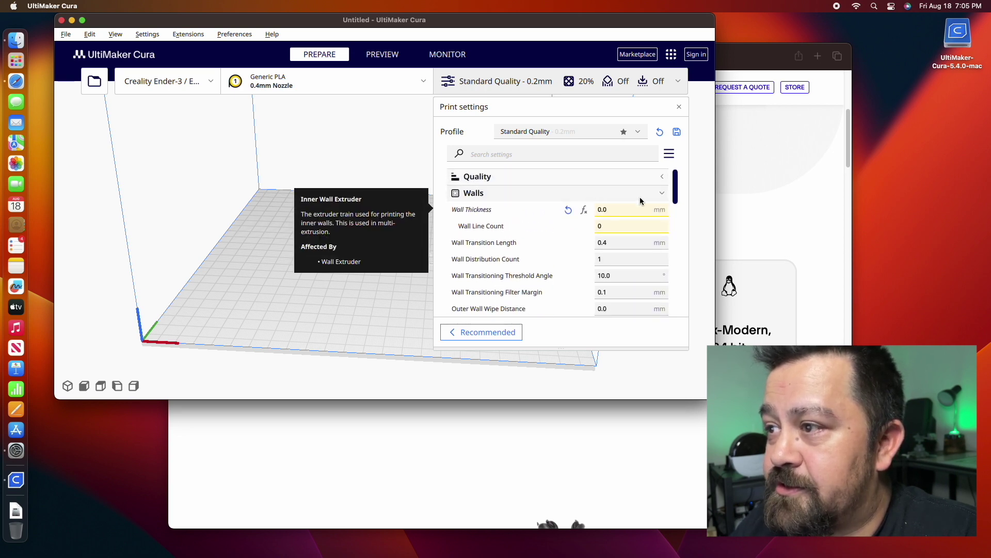
{"action": "left_click", "coordinate": [662, 194]}
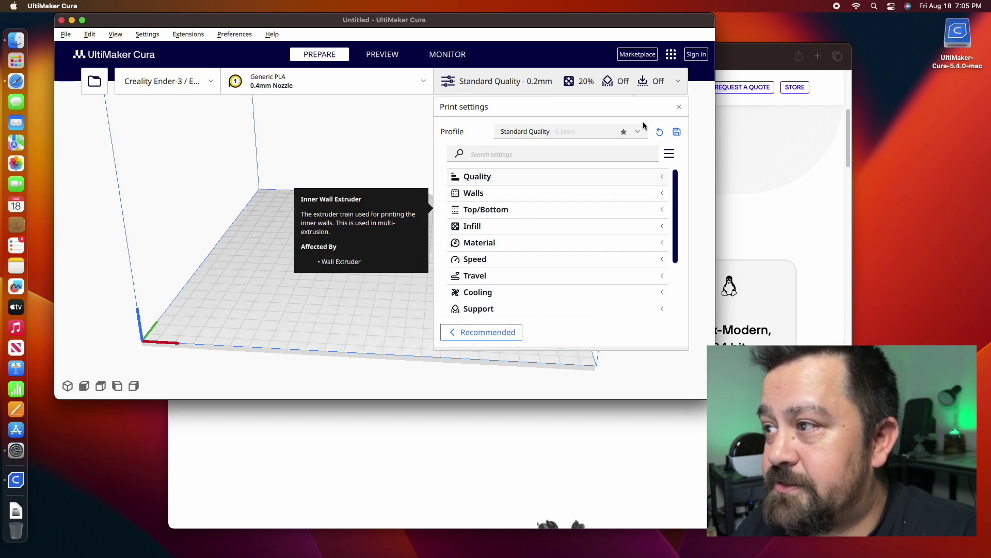
{"action": "left_click", "coordinate": [640, 131]}
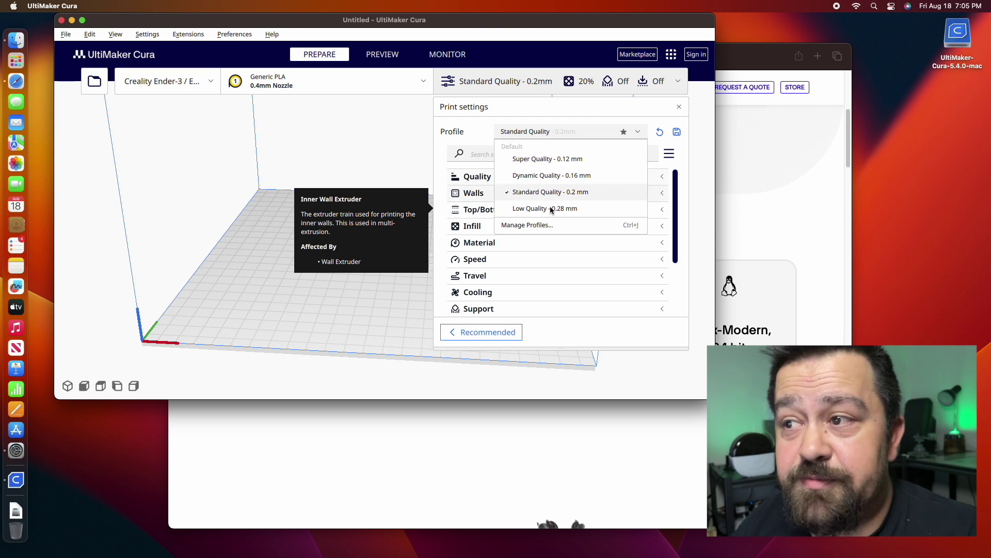
{"action": "left_click", "coordinate": [639, 133]}
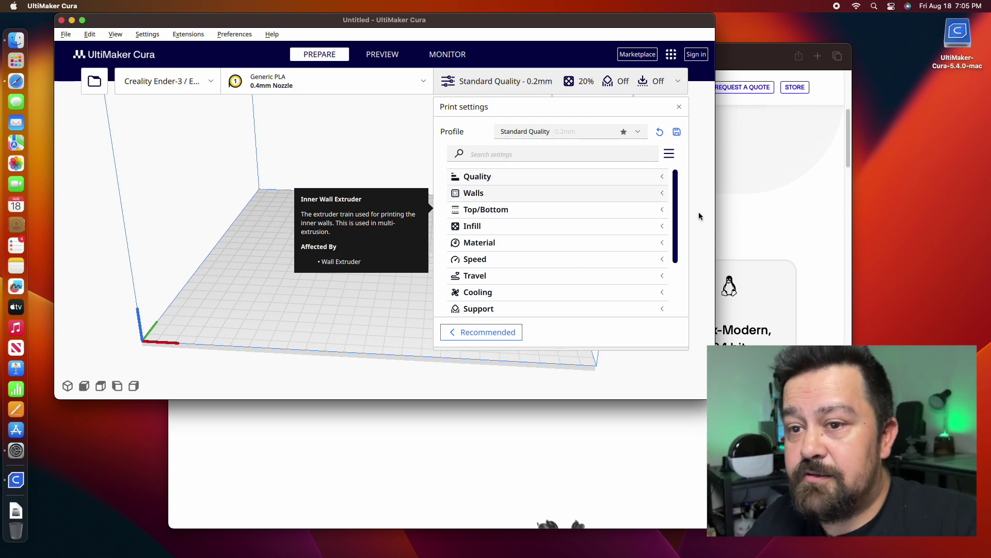
- Close Cura's print settings, then open stlflix.com in a new Safari tab and go to Login
{"action": "left_click", "coordinate": [679, 106]}
{"action": "left_click", "coordinate": [755, 185]}
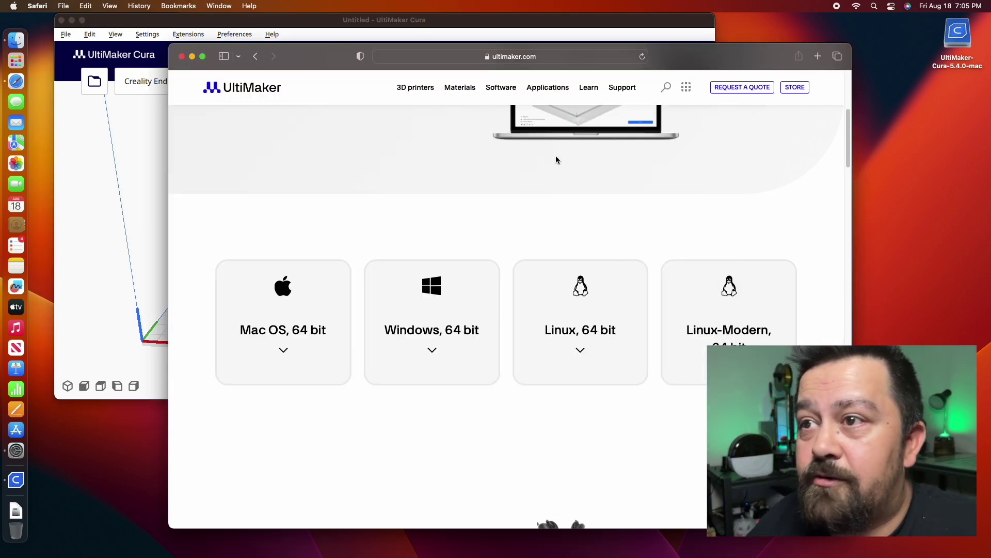
{"action": "key", "text": "super+t"}
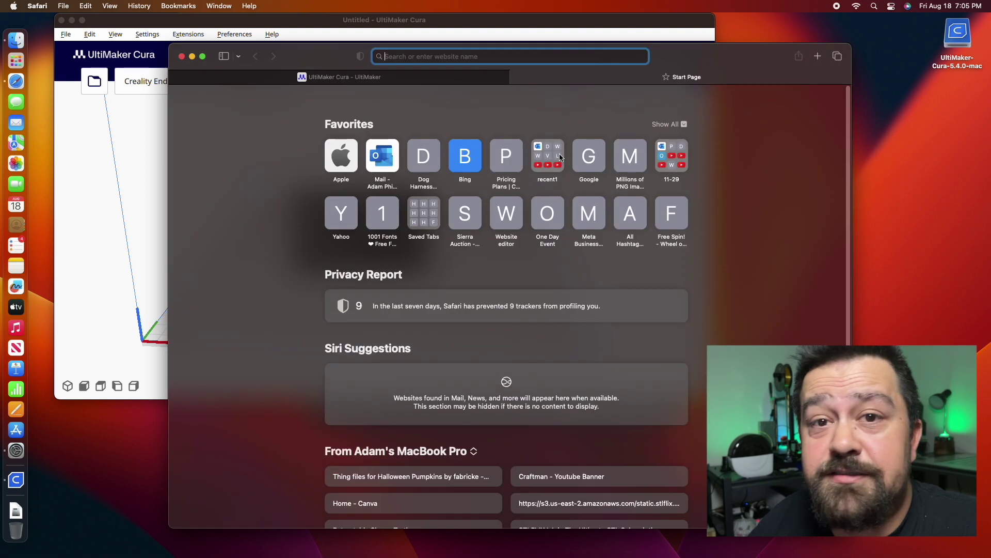
{"action": "type", "text": "stl"}
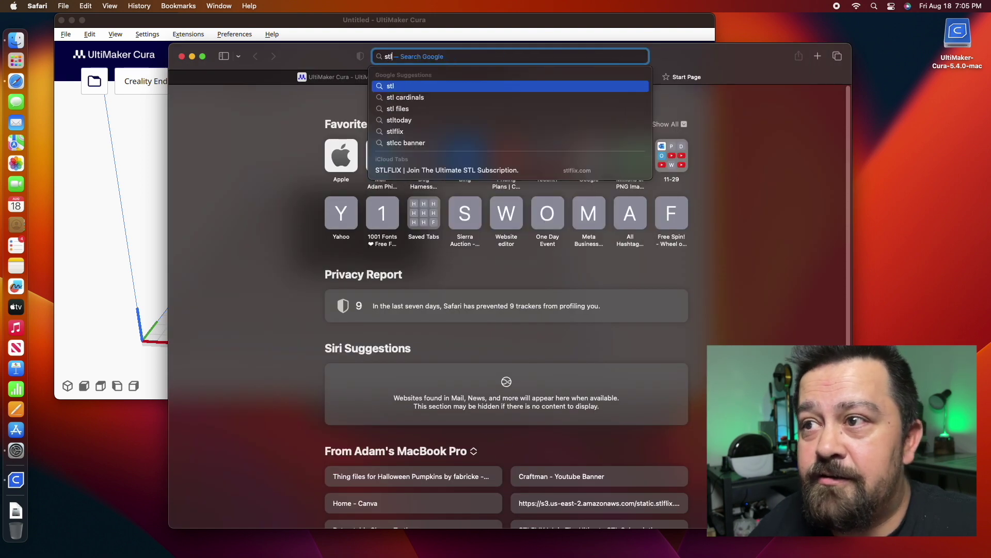
{"action": "type", "text": "flix.com"}
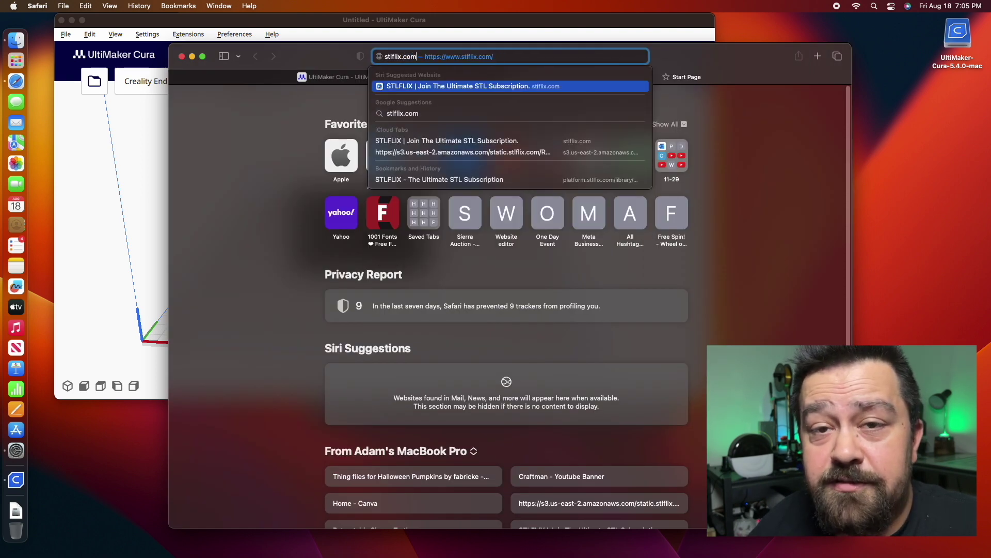
{"action": "key", "text": "Return"}
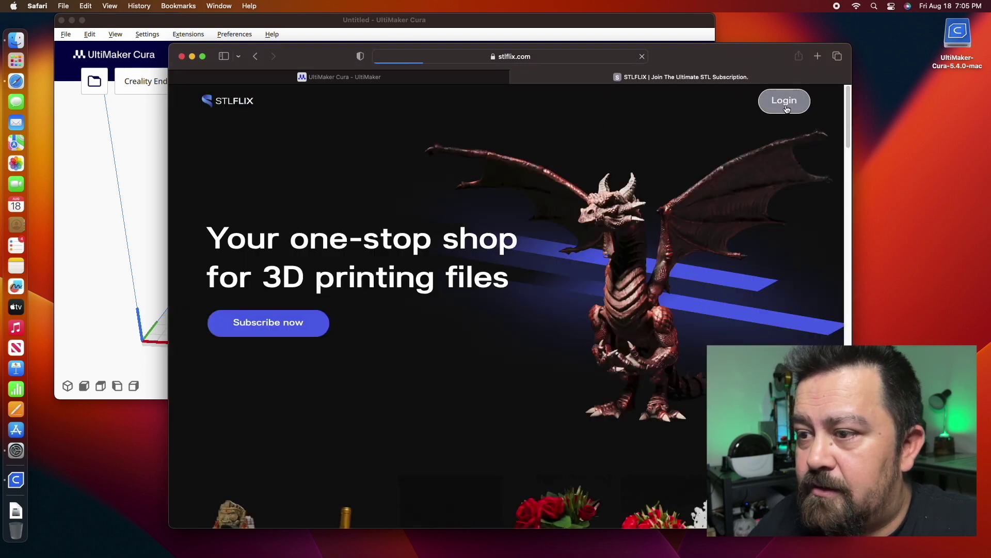
{"action": "left_click", "coordinate": [782, 101]}
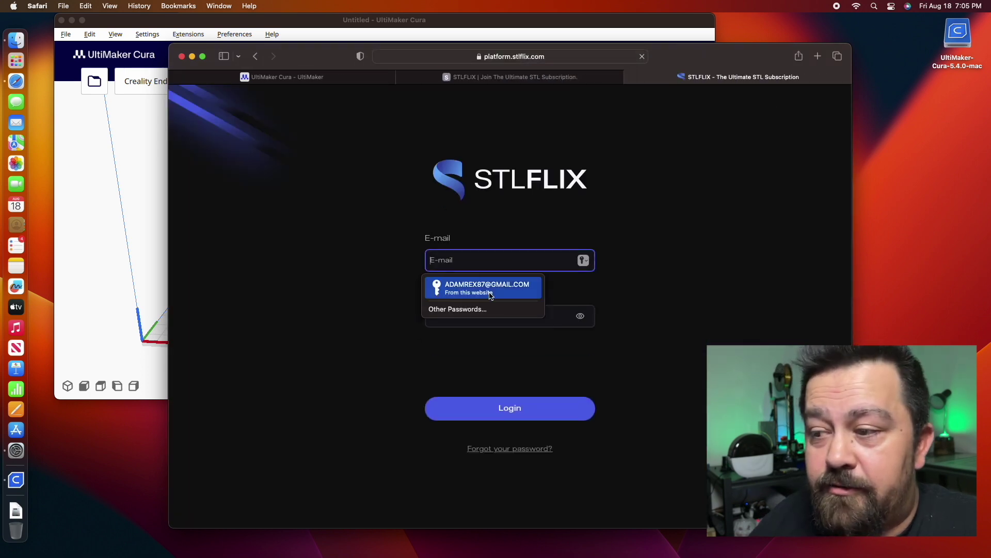
- Autofill the saved login, tick I'm not a robot, and solve the bicycle image challenge
{"action": "left_click", "coordinate": [470, 289]}
{"action": "left_click", "coordinate": [439, 363]}
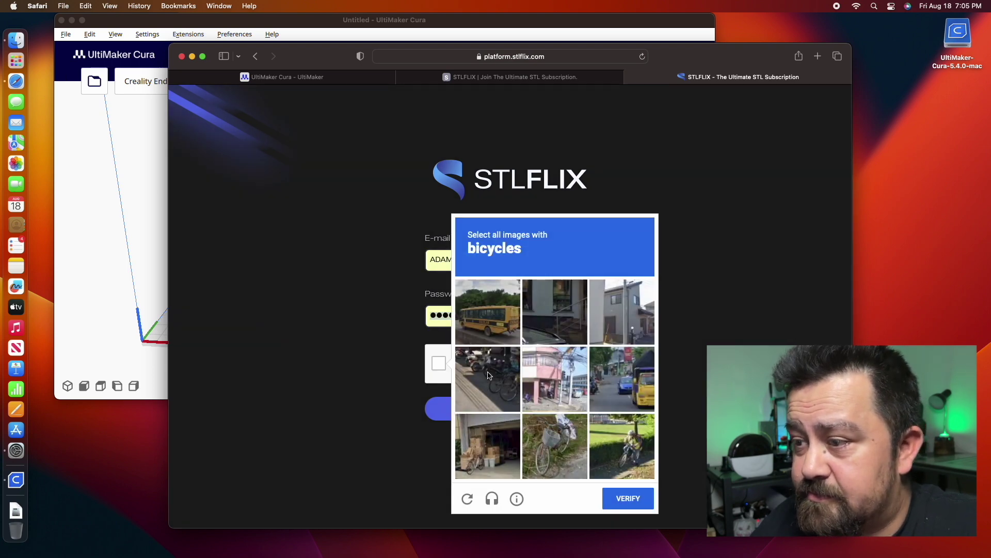
{"action": "left_click", "coordinate": [489, 376]}
{"action": "left_click", "coordinate": [550, 458]}
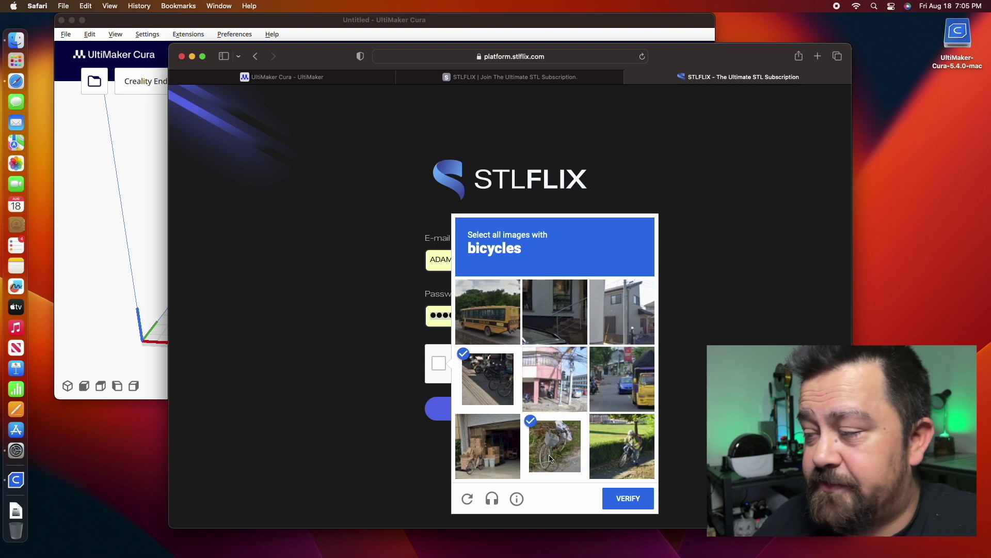
{"action": "left_click", "coordinate": [612, 450]}
{"action": "left_click", "coordinate": [481, 456]}
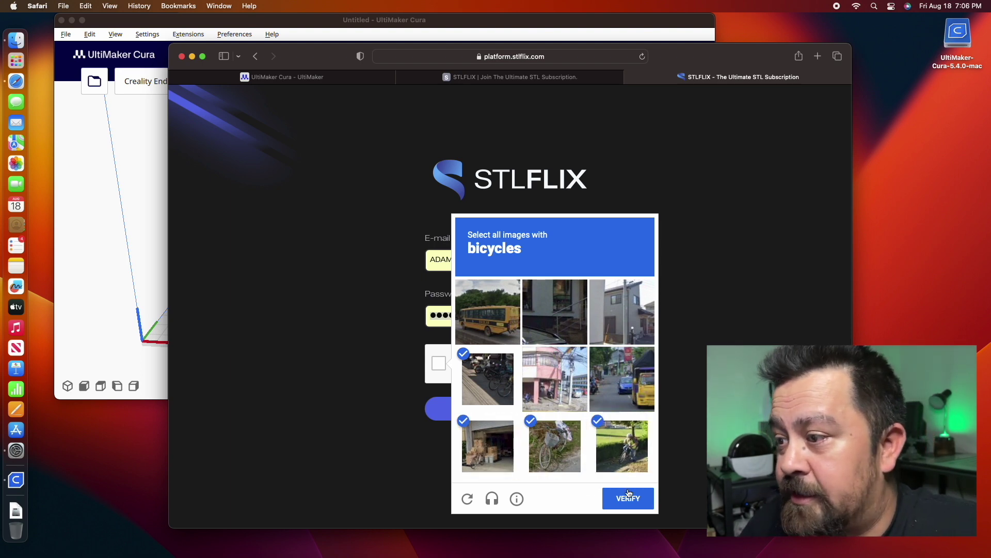
{"action": "left_click", "coordinate": [553, 386]}
{"action": "left_click", "coordinate": [612, 401]}
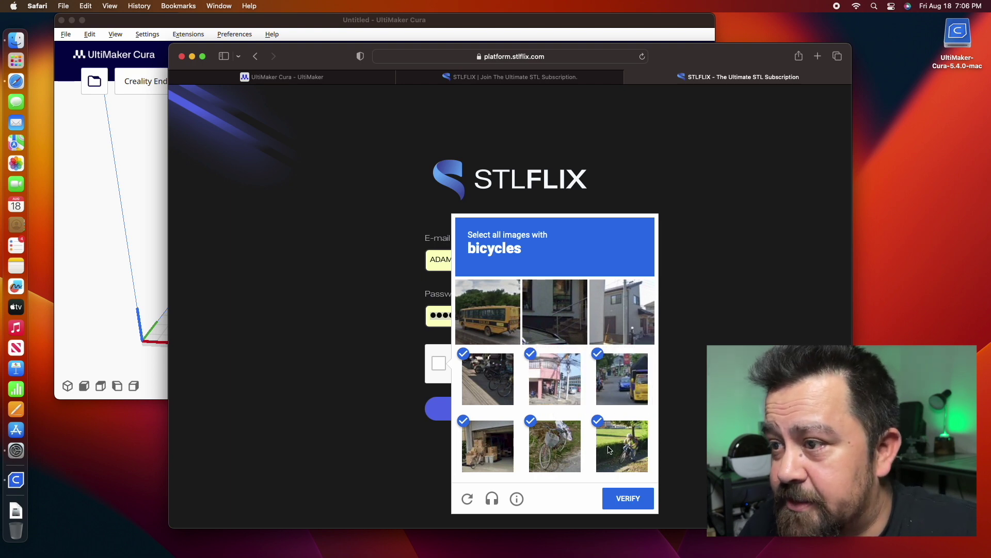
{"action": "left_click", "coordinate": [623, 494]}
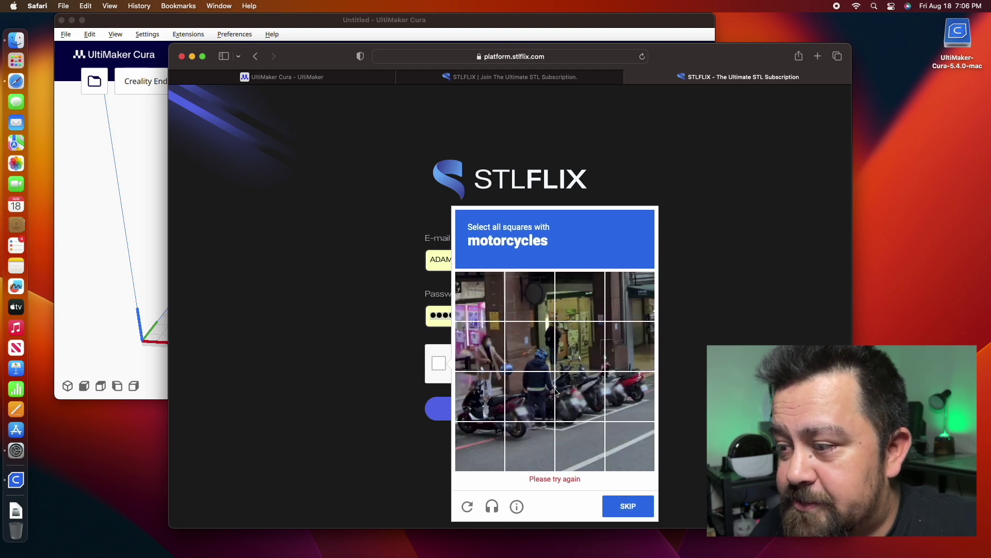
- Solve the motorcycle image challenge, verify it, and submit the STLFLIX login
{"action": "left_click", "coordinate": [481, 402]}
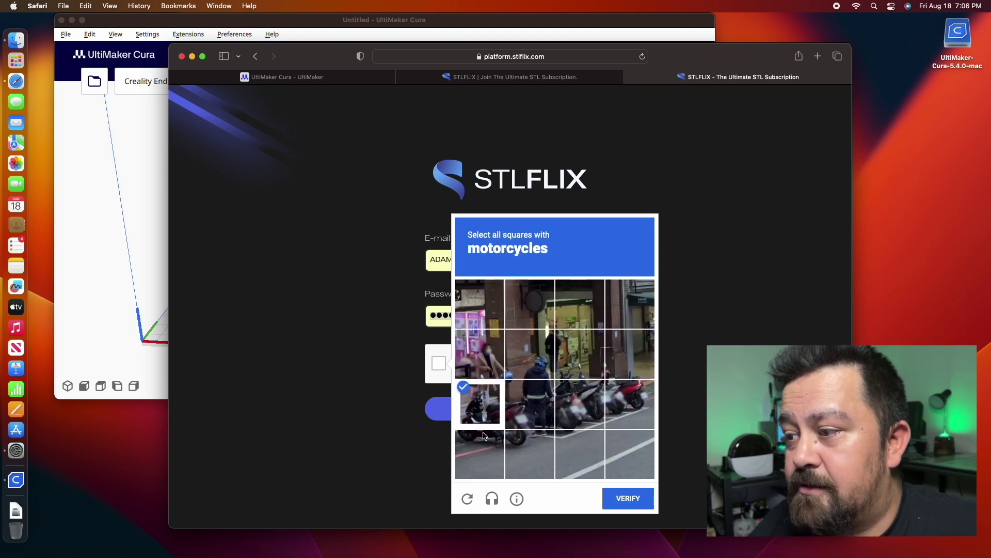
{"action": "left_click", "coordinate": [485, 436]}
{"action": "left_click", "coordinate": [513, 444]}
{"action": "left_click", "coordinate": [516, 415]}
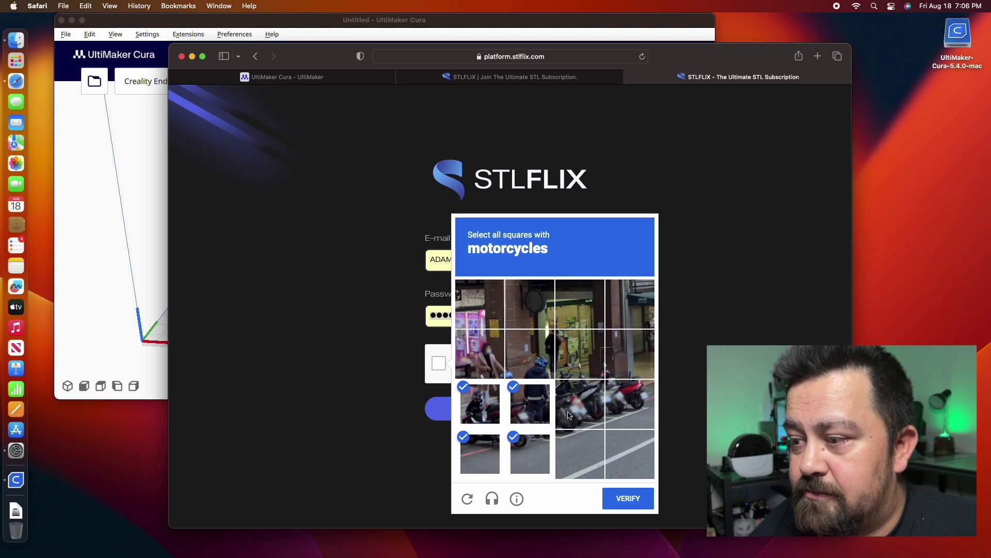
{"action": "left_click", "coordinate": [580, 413]}
{"action": "left_click", "coordinate": [633, 407]}
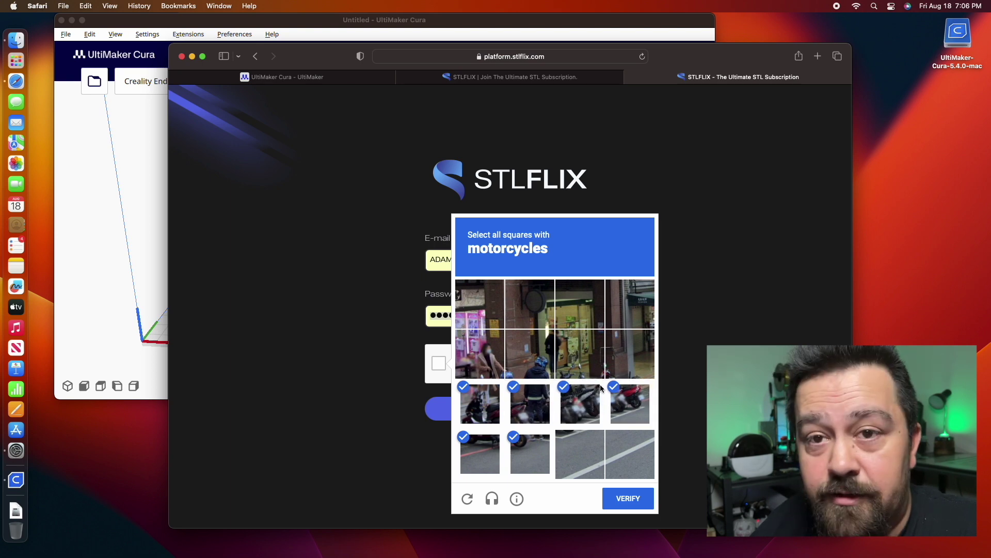
{"action": "left_click", "coordinate": [590, 374]}
{"action": "left_click", "coordinate": [633, 374]}
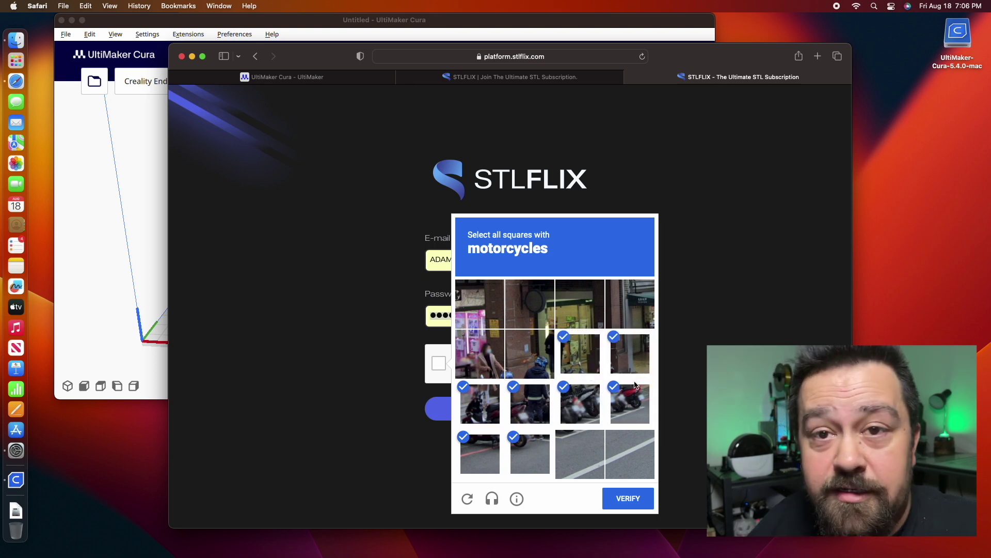
{"action": "left_click", "coordinate": [581, 445]}
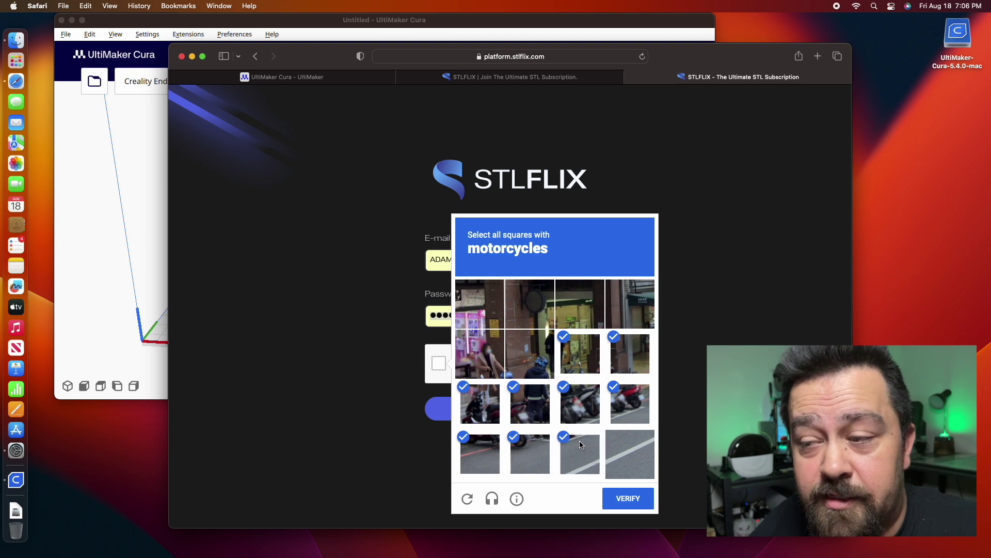
{"action": "left_click", "coordinate": [631, 504]}
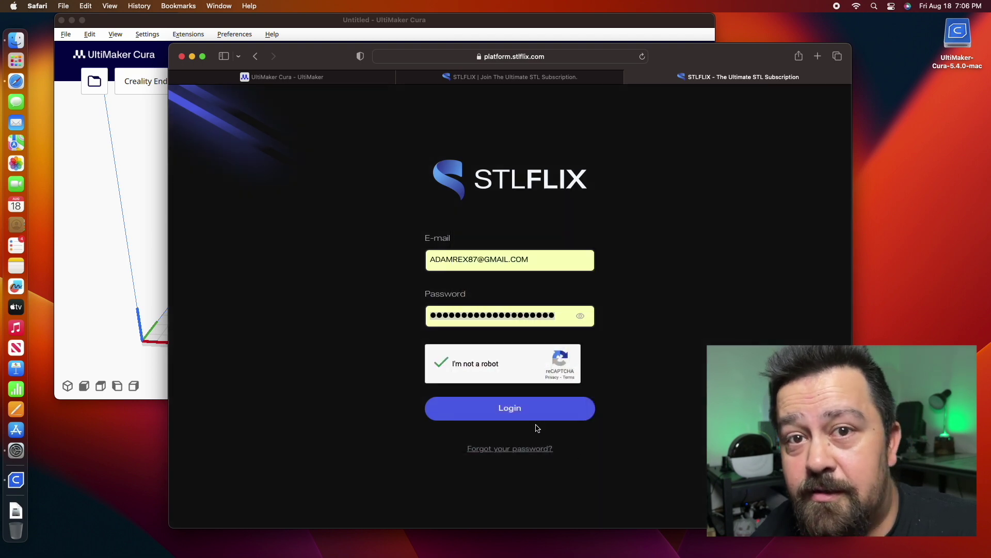
{"action": "left_click", "coordinate": [510, 412]}
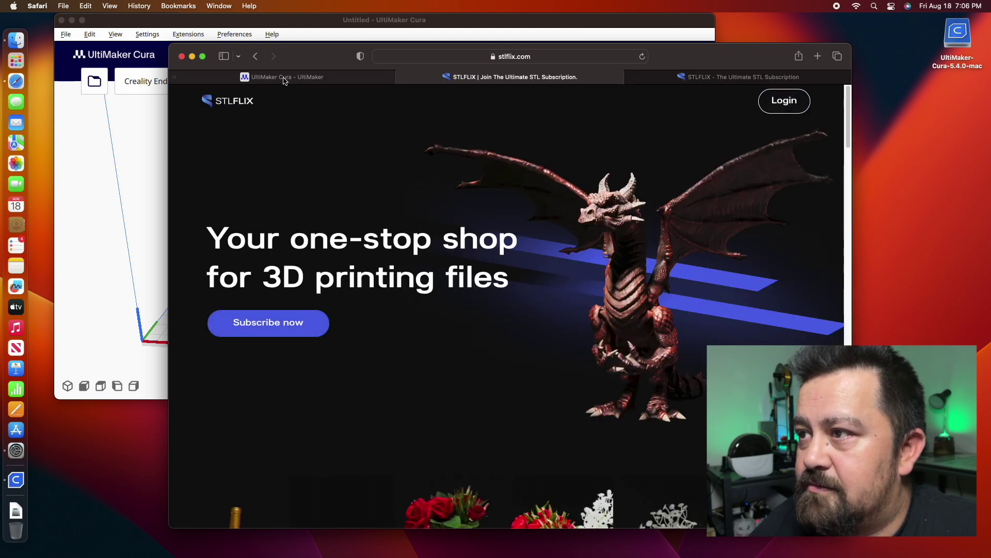
- Switch to the platform.stlflix.com tab showing the 2023/08/18 Halloween drop
{"action": "left_click", "coordinate": [563, 58]}
{"action": "key", "text": "Escape"}
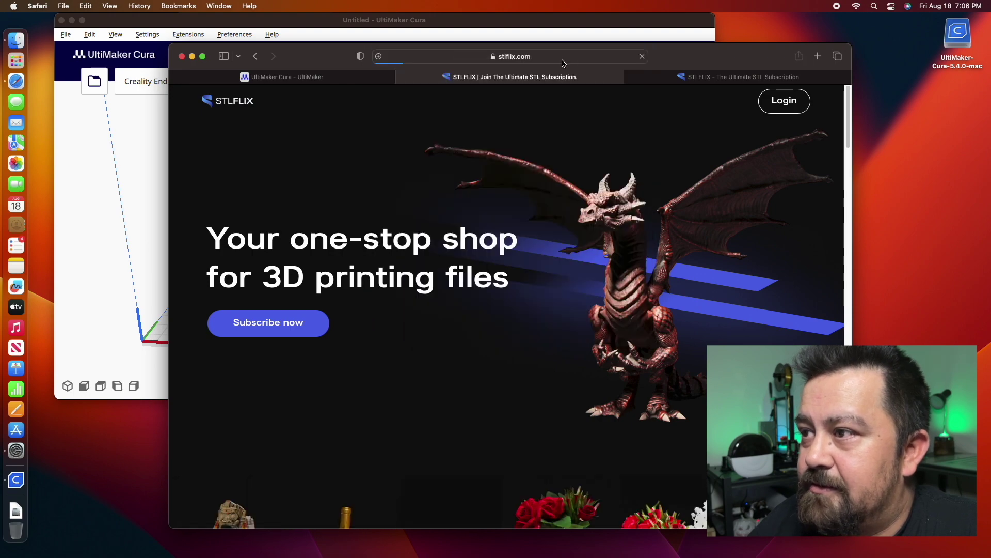
{"action": "scroll", "coordinate": [513, 237], "scroll_direction": "down", "scroll_amount": 6}
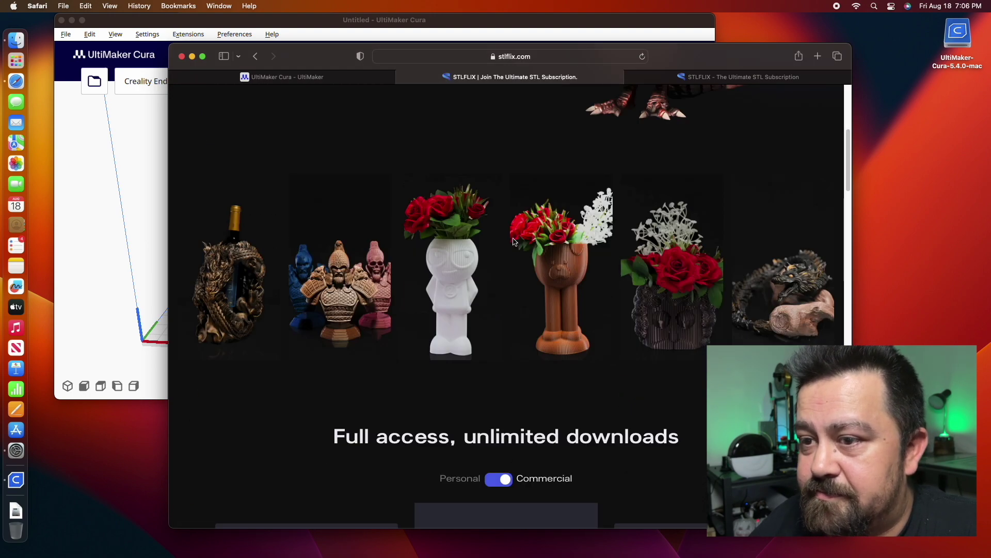
{"action": "scroll", "coordinate": [514, 236], "scroll_direction": "down", "scroll_amount": 7}
{"action": "scroll", "coordinate": [514, 236], "scroll_direction": "up", "scroll_amount": 15}
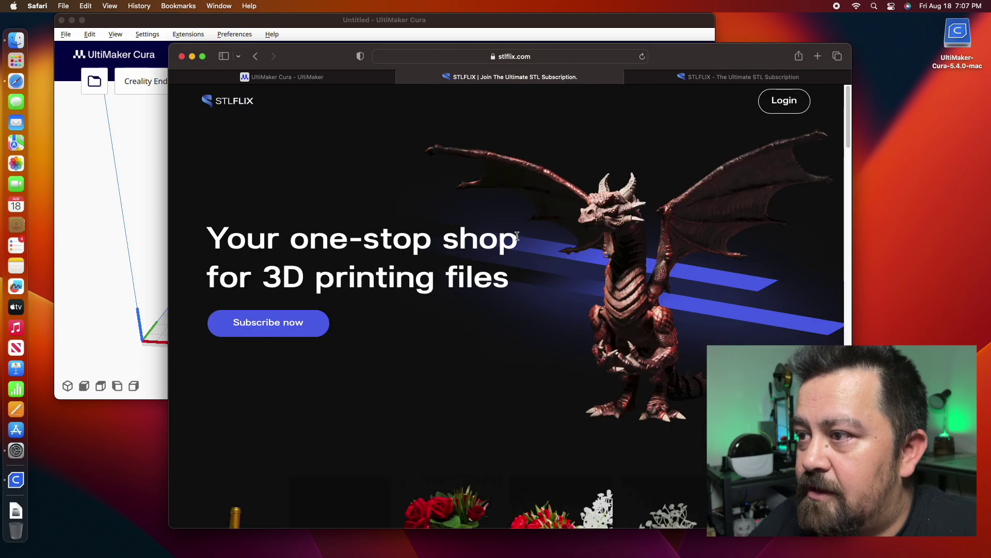
{"action": "left_click", "coordinate": [681, 77]}
{"action": "scroll", "coordinate": [401, 299], "scroll_direction": "down", "scroll_amount": 4}
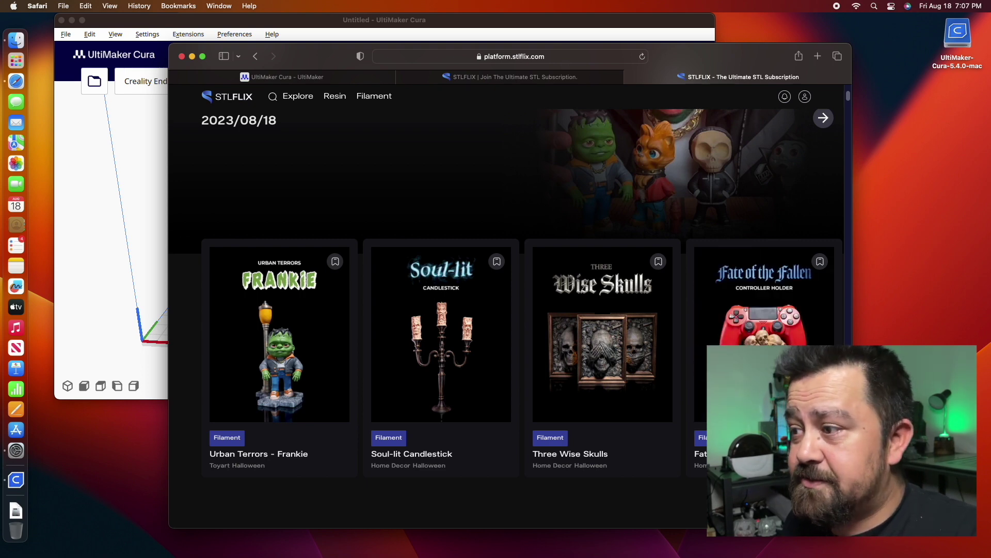
- Page through the drop's model cards and open the Melting Pumpkin Candy Dispenser
{"action": "left_click", "coordinate": [826, 358]}
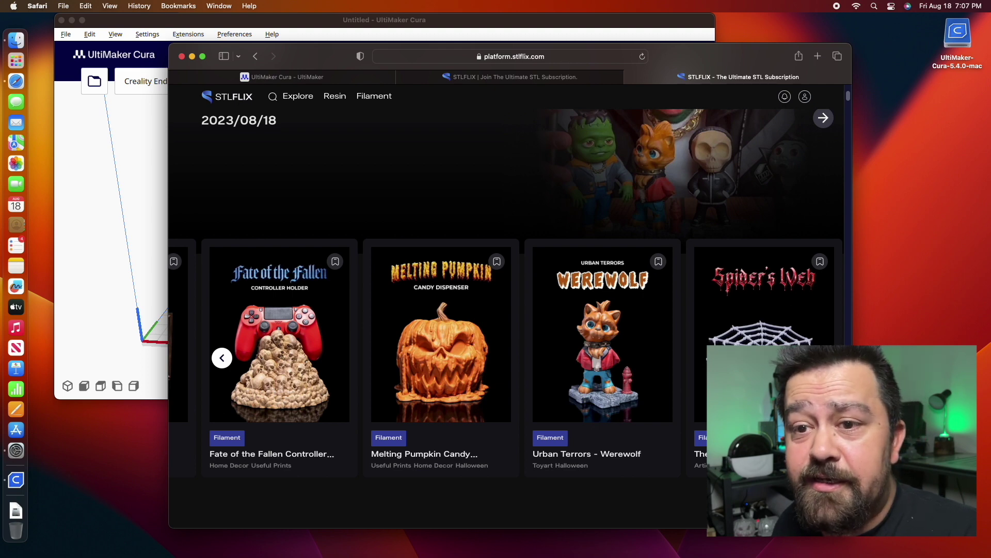
{"action": "left_click", "coordinate": [826, 357]}
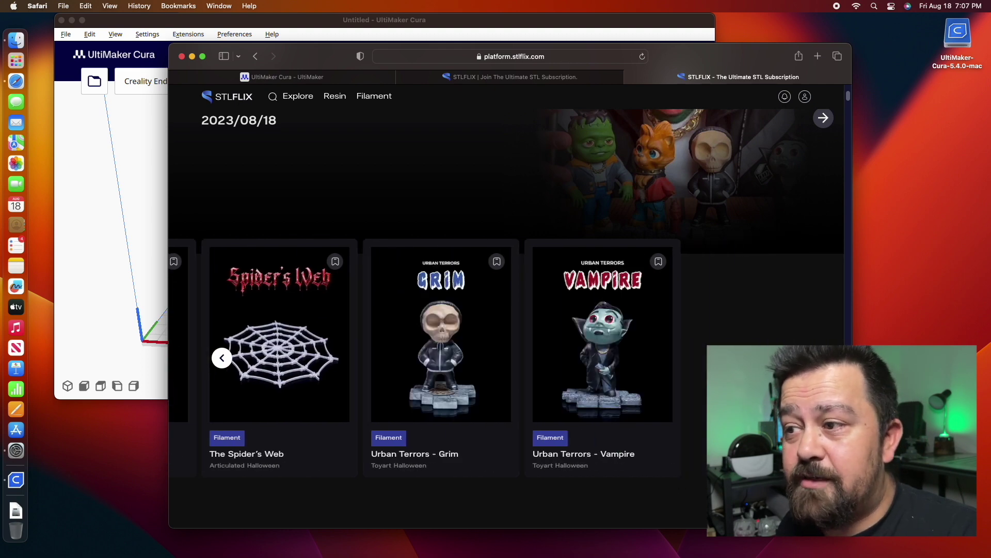
{"action": "left_click", "coordinate": [223, 357]}
{"action": "left_click", "coordinate": [468, 354]}
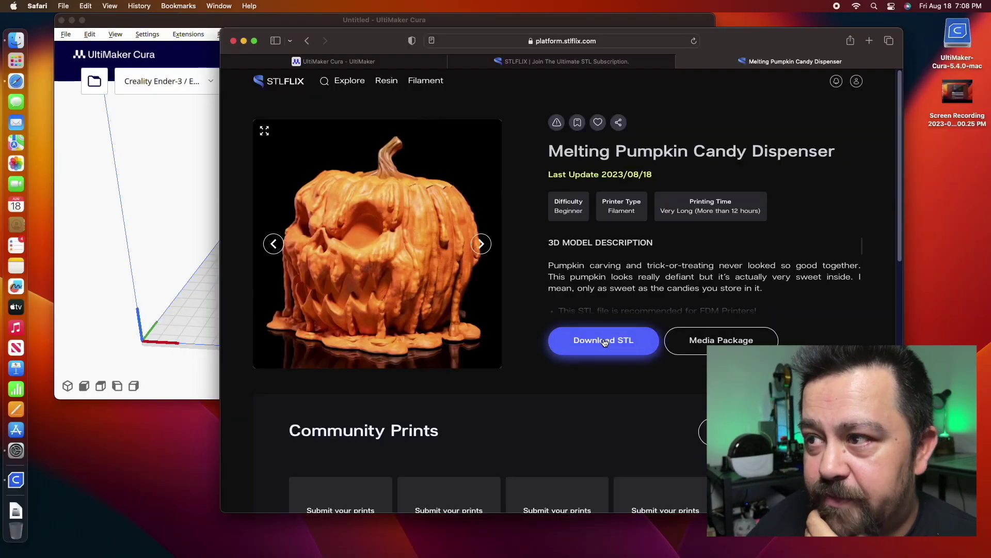
- Download the Melting Pumpkin Candy Dispenser STL files
{"action": "left_click", "coordinate": [605, 342]}
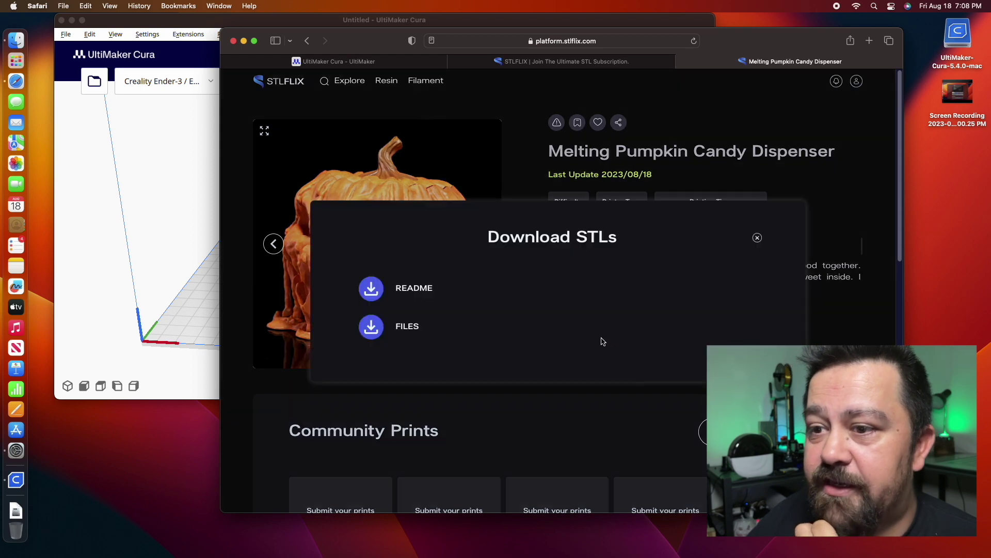
{"action": "left_click", "coordinate": [375, 332]}
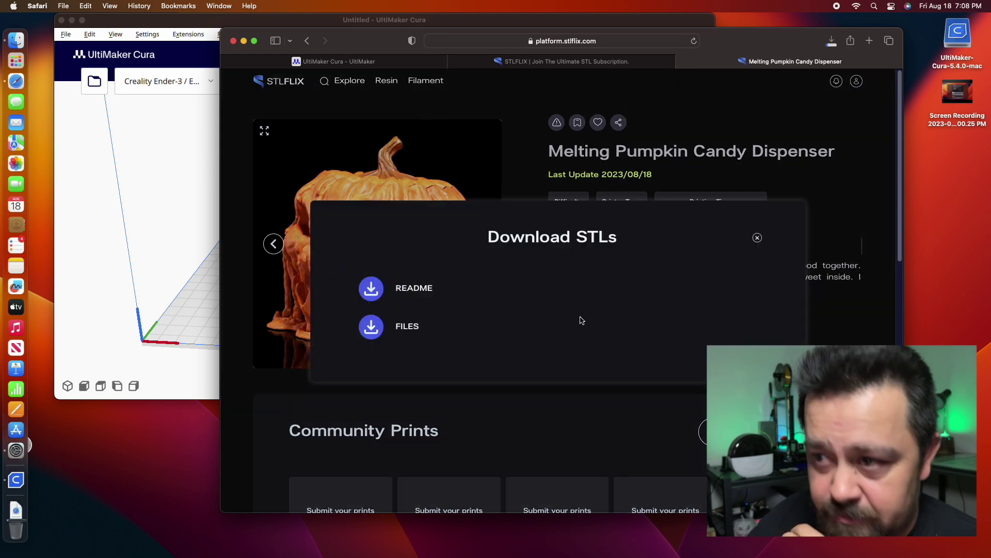
{"action": "left_click", "coordinate": [757, 240]}
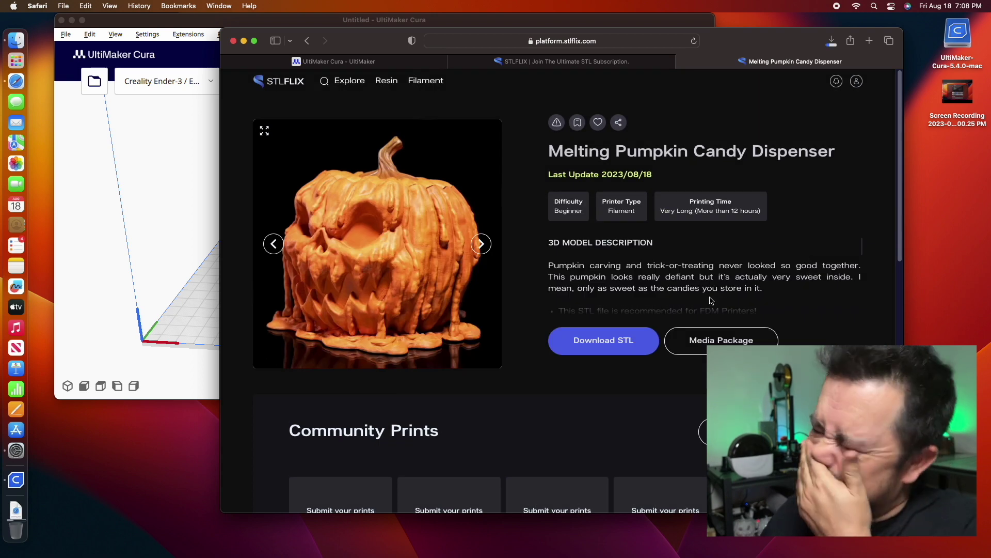
- Review the recommended print settings: 0.16 mm layers, 3 walls, 10% Gyroid infill
{"action": "scroll", "coordinate": [711, 298], "scroll_direction": "down", "scroll_amount": 2}
{"action": "scroll", "coordinate": [713, 294], "scroll_direction": "down", "scroll_amount": 3}
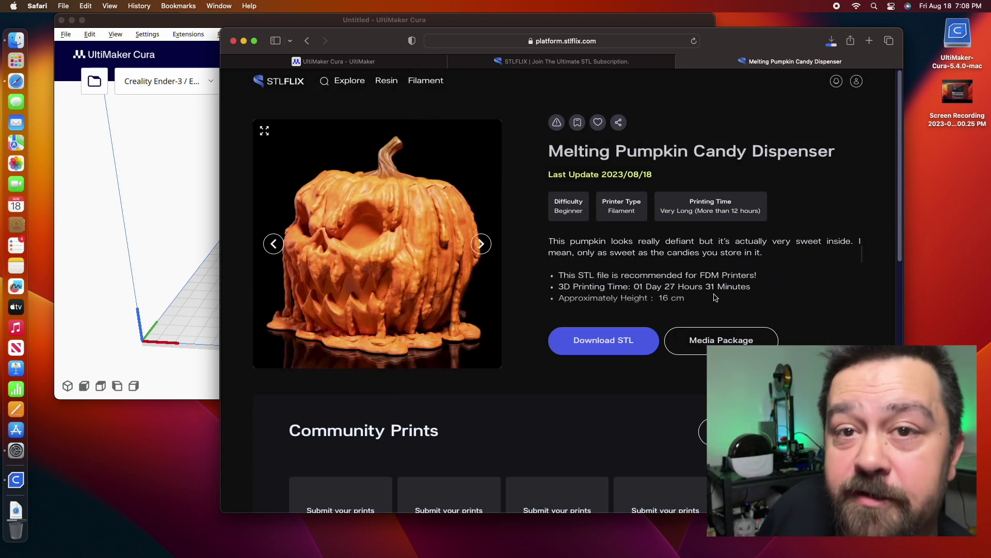
{"action": "scroll", "coordinate": [714, 297], "scroll_direction": "down", "scroll_amount": 2}
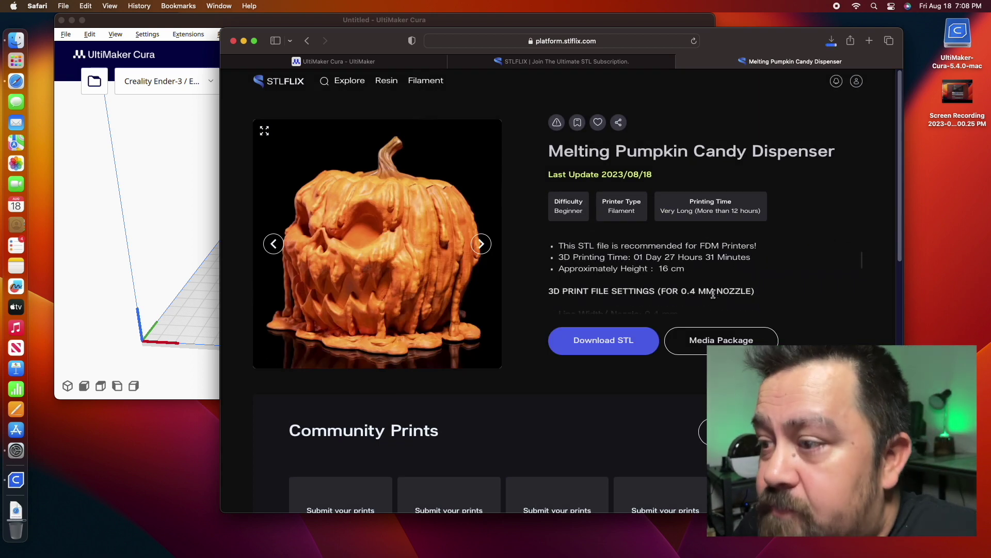
{"action": "scroll", "coordinate": [714, 297], "scroll_direction": "down", "scroll_amount": 4}
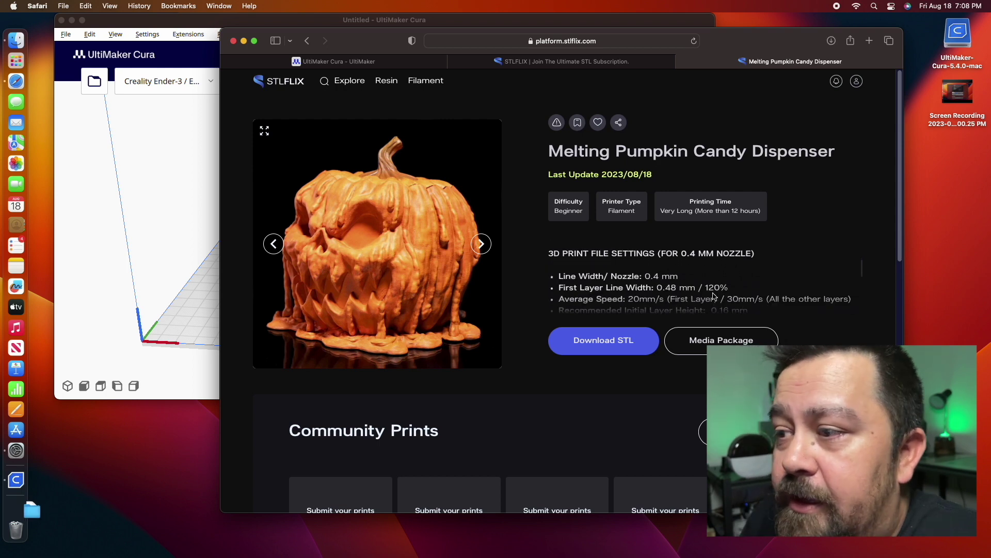
{"action": "scroll", "coordinate": [714, 295], "scroll_direction": "down", "scroll_amount": 4}
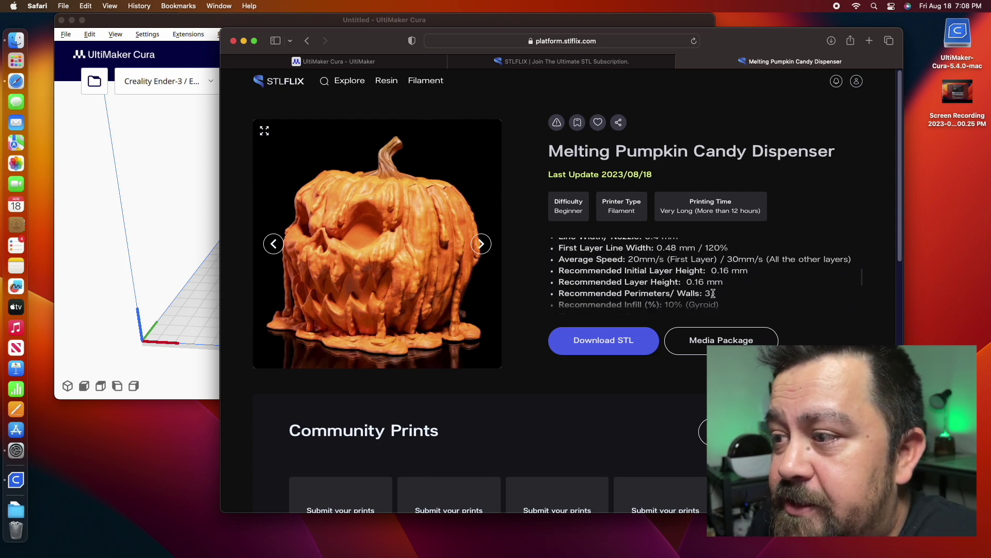
{"action": "scroll", "coordinate": [714, 296], "scroll_direction": "down", "scroll_amount": 3}
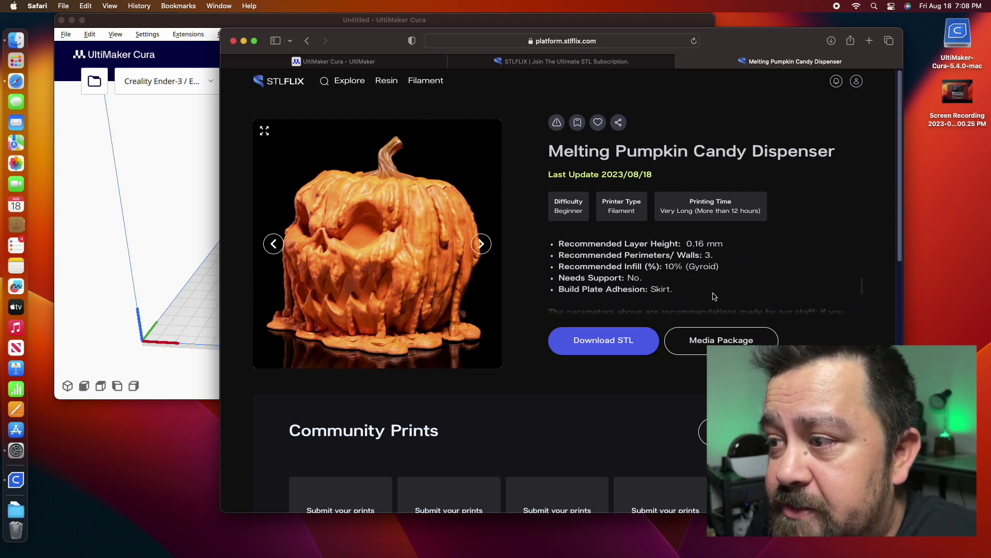
{"action": "scroll", "coordinate": [713, 295], "scroll_direction": "down", "scroll_amount": 4}
{"action": "scroll", "coordinate": [714, 296], "scroll_direction": "down", "scroll_amount": 5}
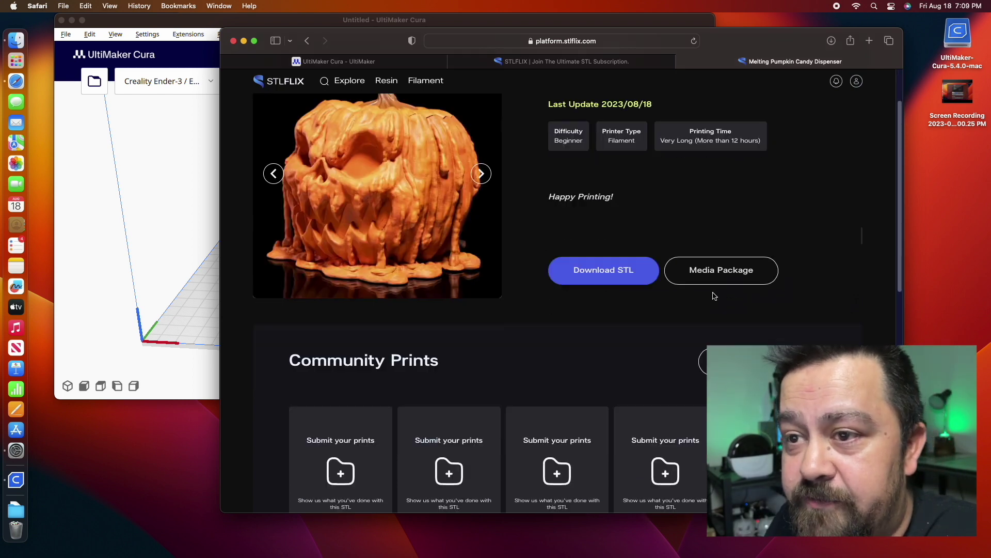
- Open Melting Pumpkin Candy Dispenser_Bowl.stl from the downloaded pumpkin folder in Cura
{"action": "left_click", "coordinate": [182, 311]}
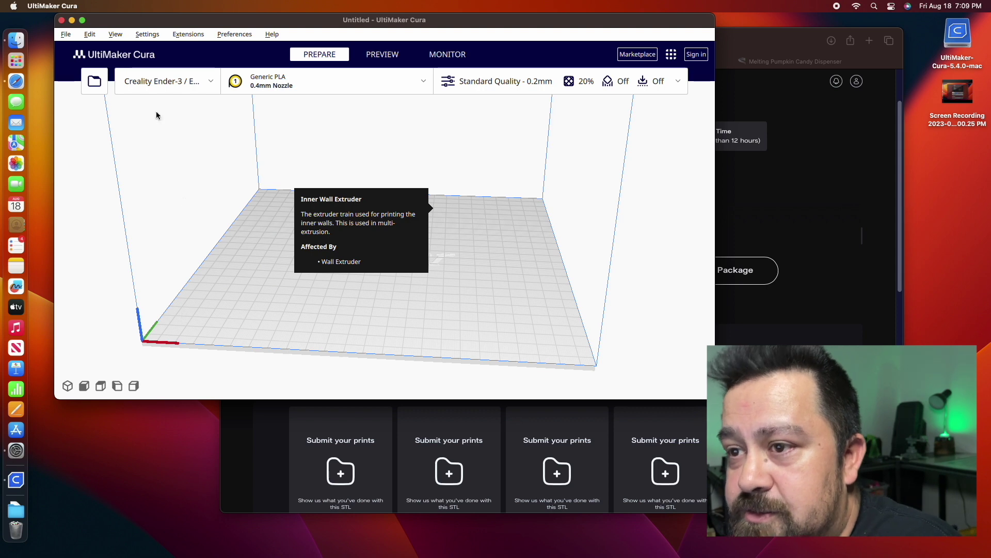
{"action": "left_click", "coordinate": [66, 35]}
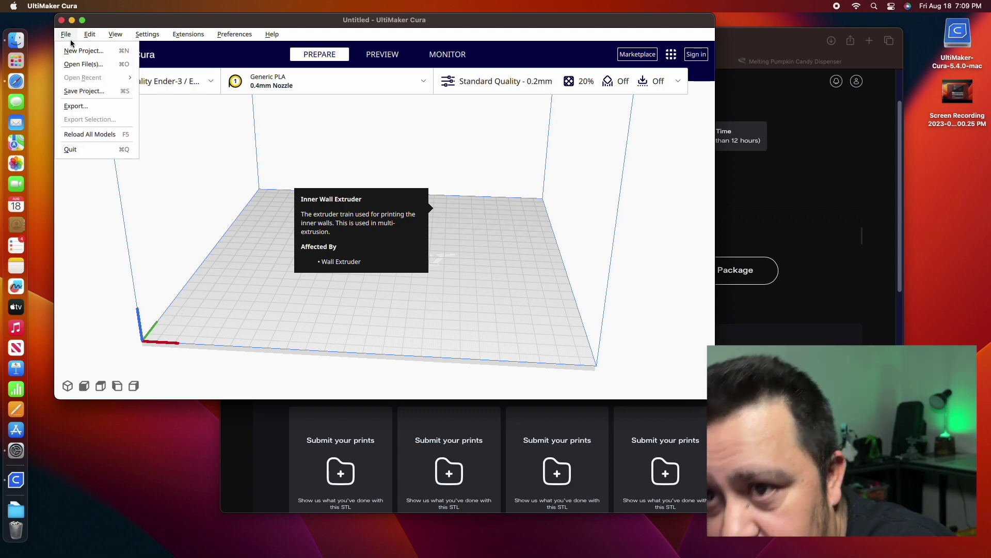
{"action": "left_click", "coordinate": [86, 63]}
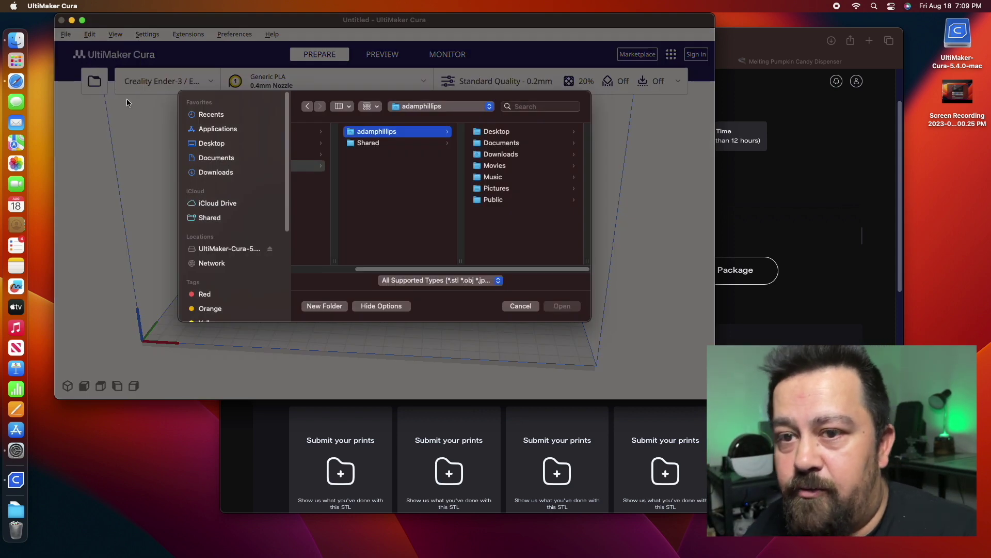
{"action": "left_click", "coordinate": [216, 173]}
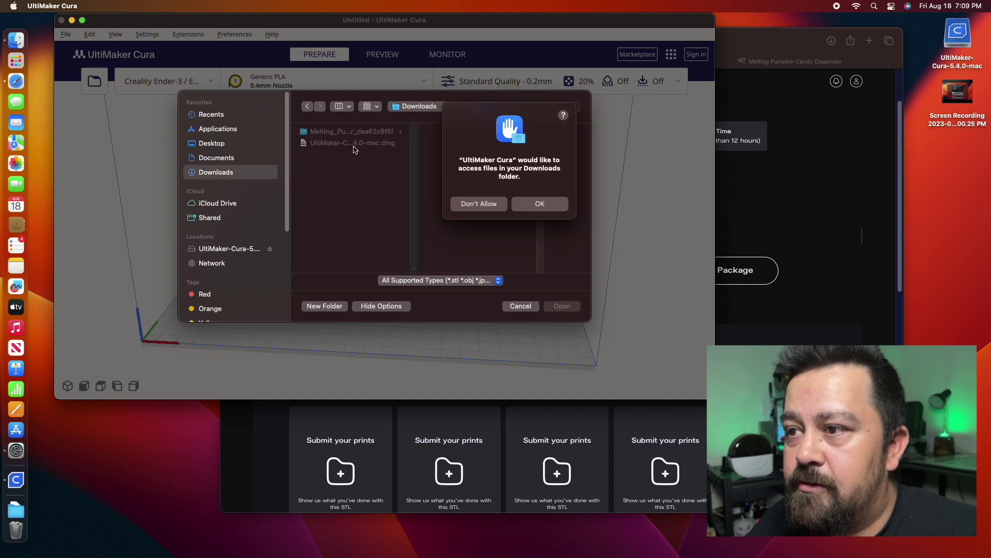
{"action": "left_click", "coordinate": [537, 207]}
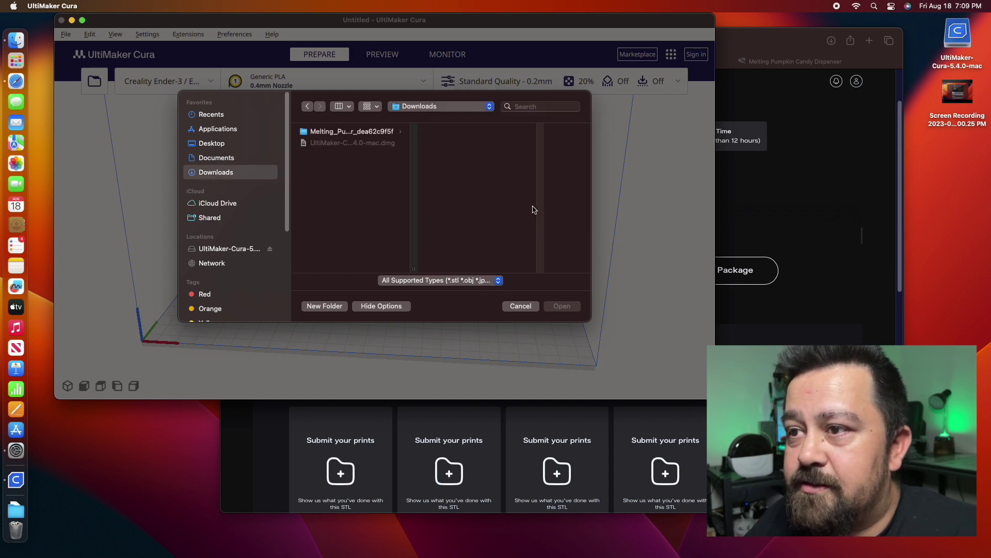
{"action": "left_click", "coordinate": [356, 132]}
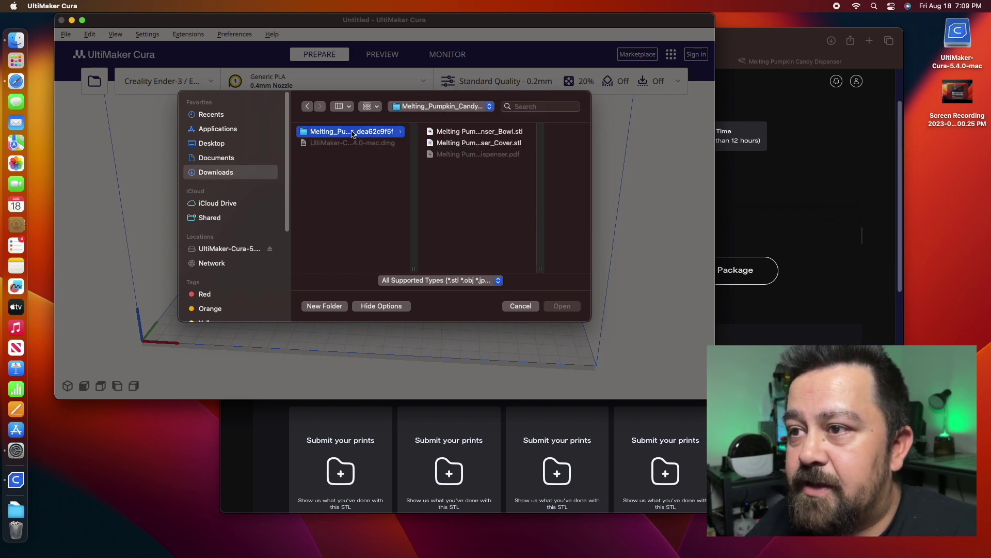
{"action": "left_click", "coordinate": [482, 135]}
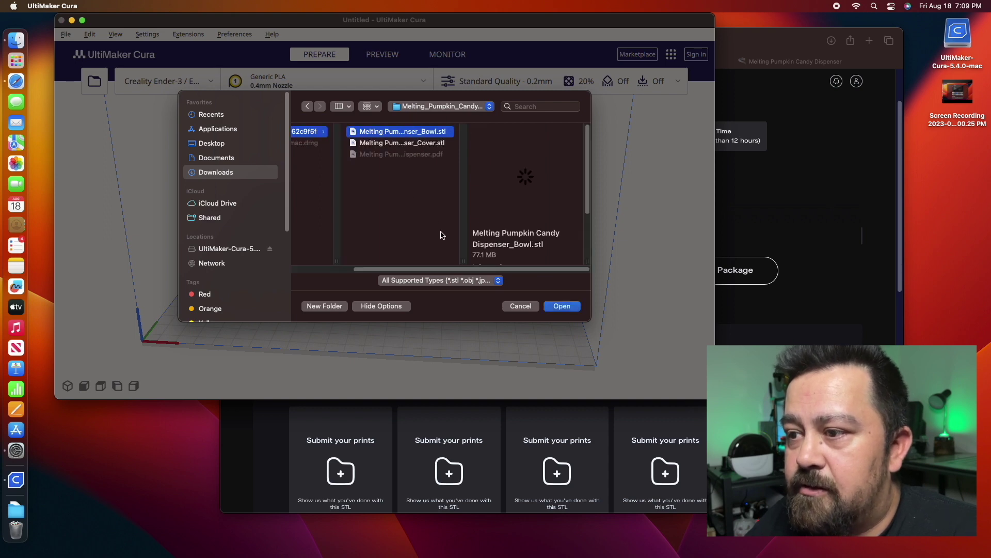
{"action": "left_click", "coordinate": [562, 306]}
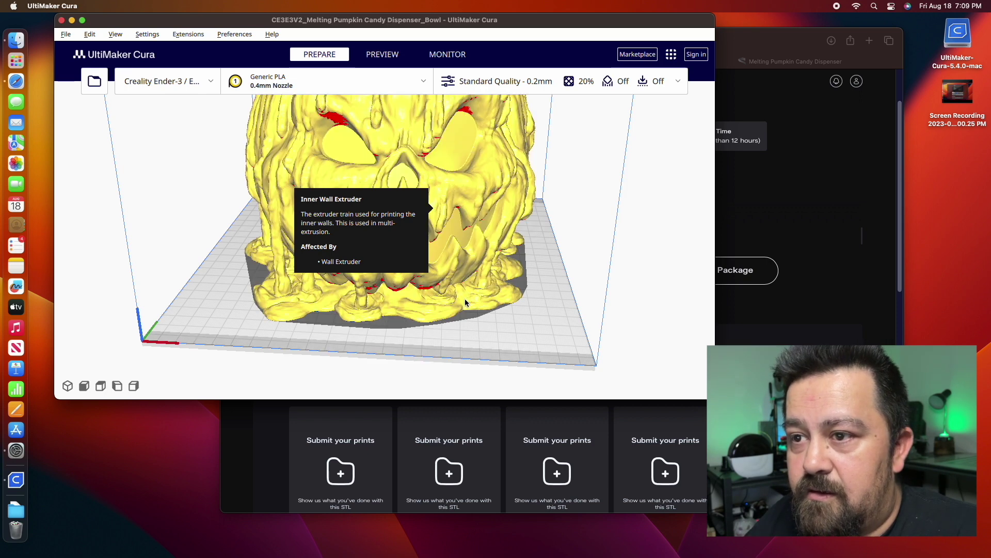
- Orbit and zoom the view to inspect the pumpkin bowl from above and its open top
{"action": "mouse_move", "coordinate": [529, 336]}
{"action": "right_mouse_down"}
{"action": "mouse_move", "coordinate": [550, 303]}
{"action": "mouse_move", "coordinate": [534, 329]}
{"action": "right_mouse_up"}
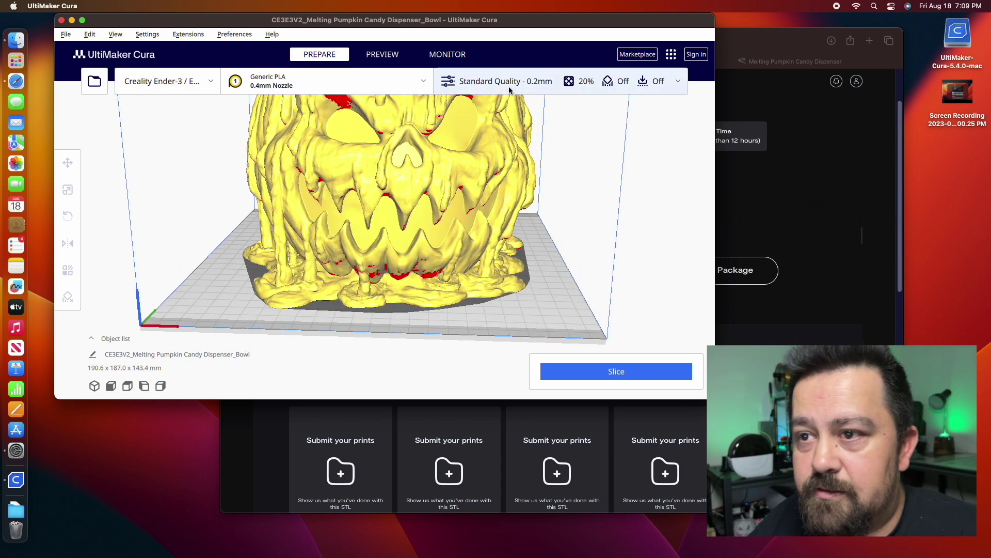
{"action": "scroll", "coordinate": [539, 233], "scroll_direction": "down", "scroll_amount": 5}
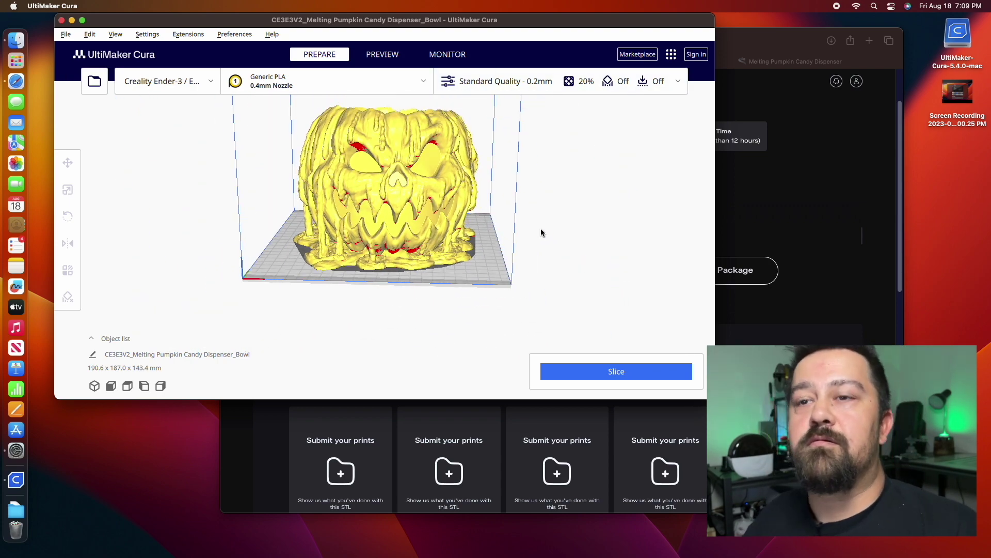
{"action": "right_click_drag", "start_coordinate": [541, 233], "coordinate": [528, 319]}
{"action": "mouse_move", "coordinate": [505, 269]}
{"action": "right_mouse_down"}
{"action": "mouse_move", "coordinate": [443, 327]}
{"action": "mouse_move", "coordinate": [405, 310]}
{"action": "mouse_move", "coordinate": [349, 204]}
{"action": "mouse_move", "coordinate": [368, 293]}
{"action": "mouse_move", "coordinate": [413, 302]}
{"action": "mouse_move", "coordinate": [482, 293]}
{"action": "mouse_move", "coordinate": [506, 272]}
{"action": "mouse_move", "coordinate": [514, 281]}
{"action": "right_mouse_up"}
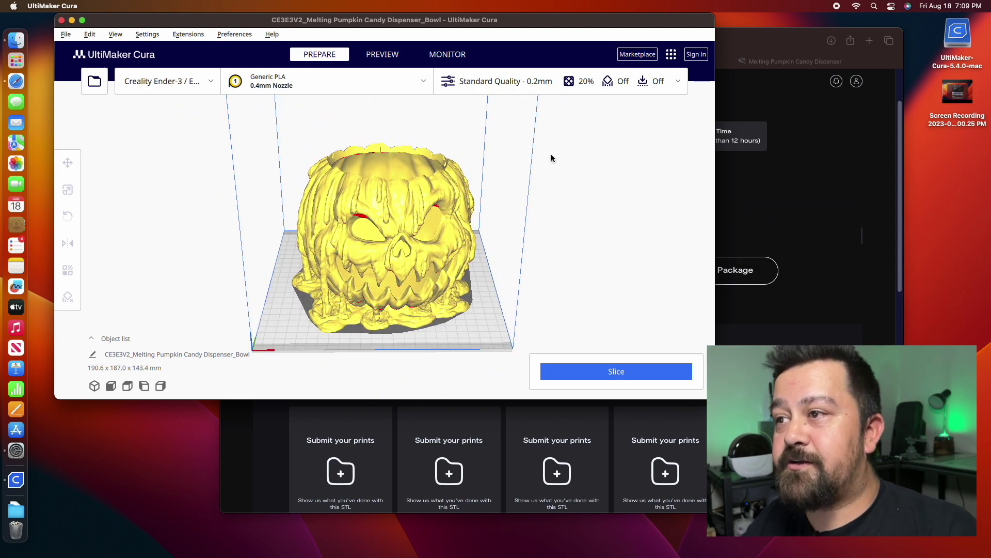
- Enter a 0.16 mm layer height, then switch to the Dynamic Quality 0.16 mm profile
{"action": "left_click", "coordinate": [526, 88]}
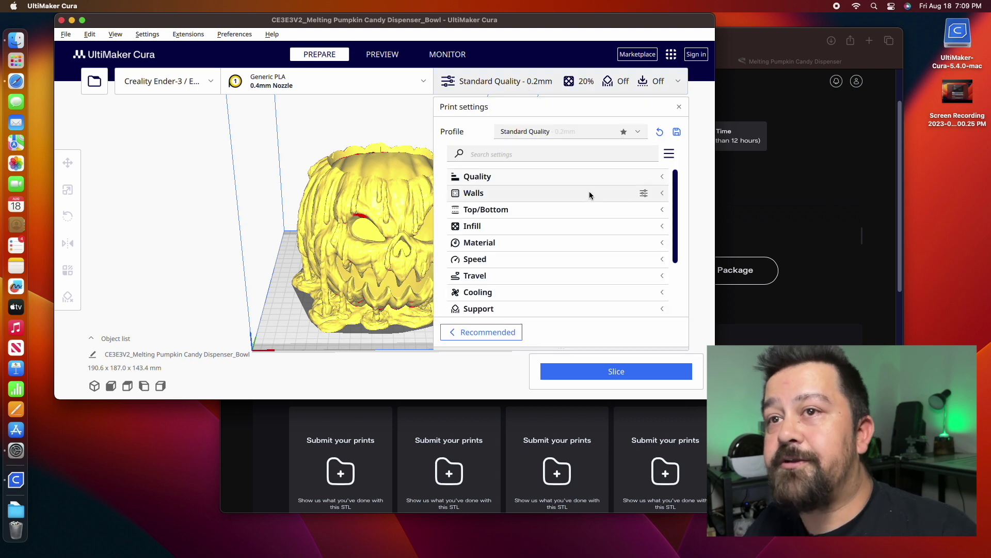
{"action": "left_click", "coordinate": [556, 176]}
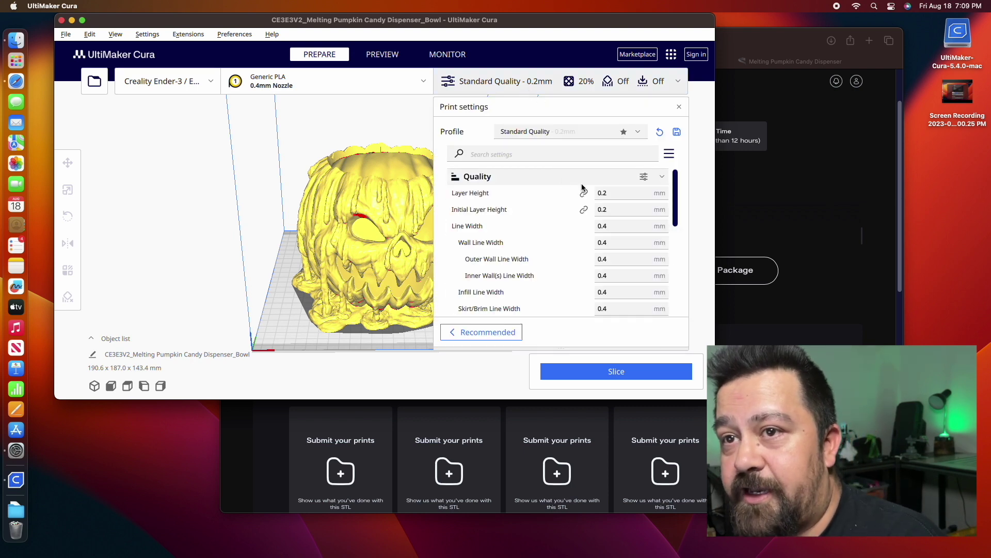
{"action": "double_click", "coordinate": [615, 194]}
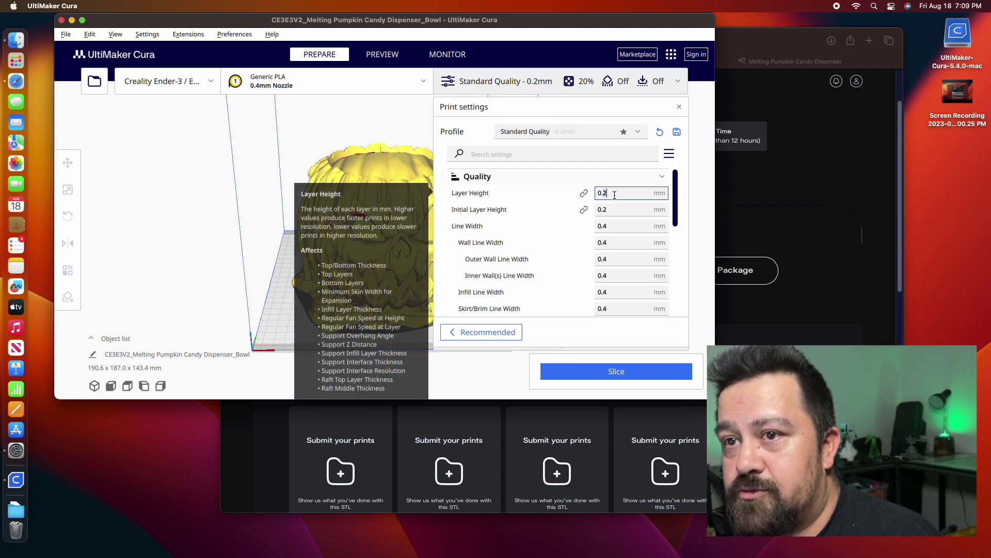
{"action": "type", "text": "0.16"}
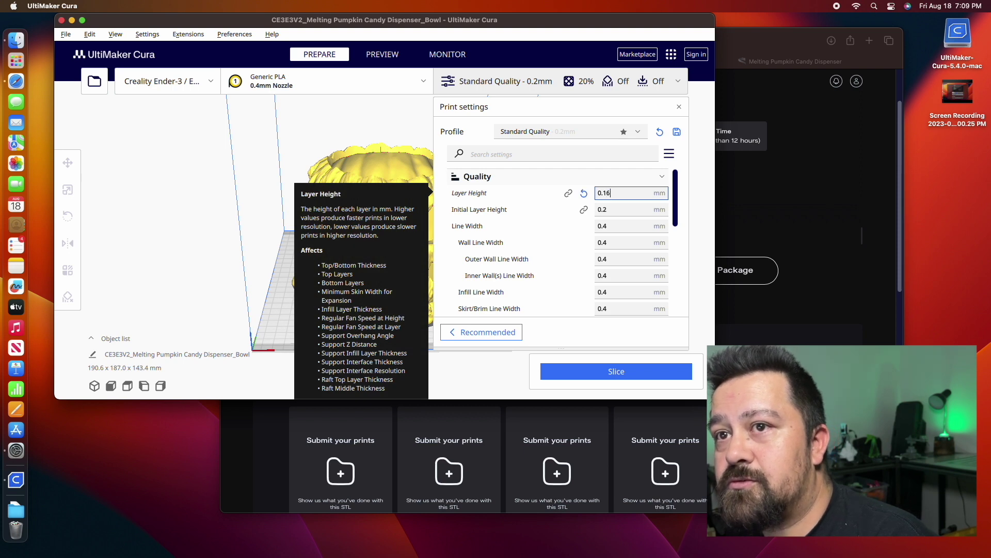
{"action": "left_click", "coordinate": [640, 132]}
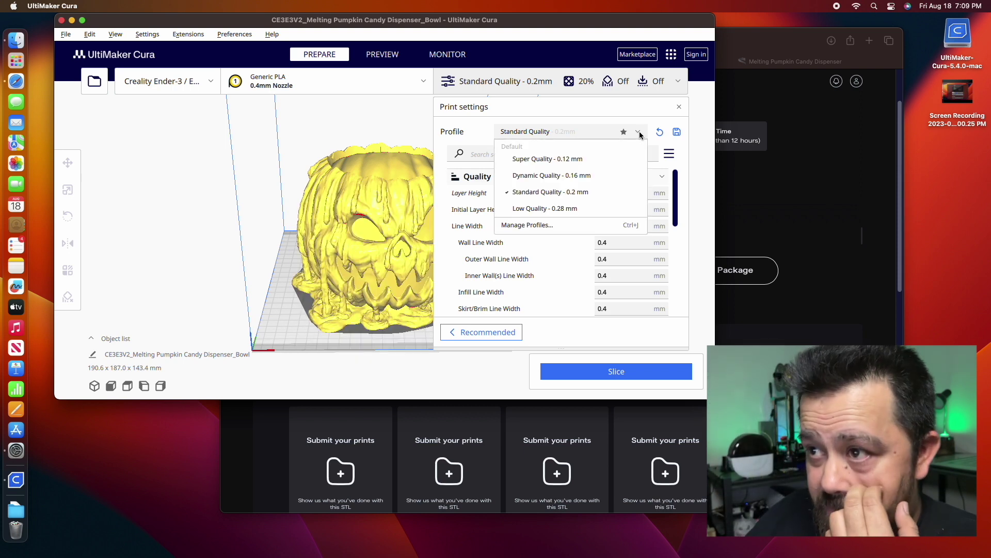
{"action": "left_click", "coordinate": [548, 177]}
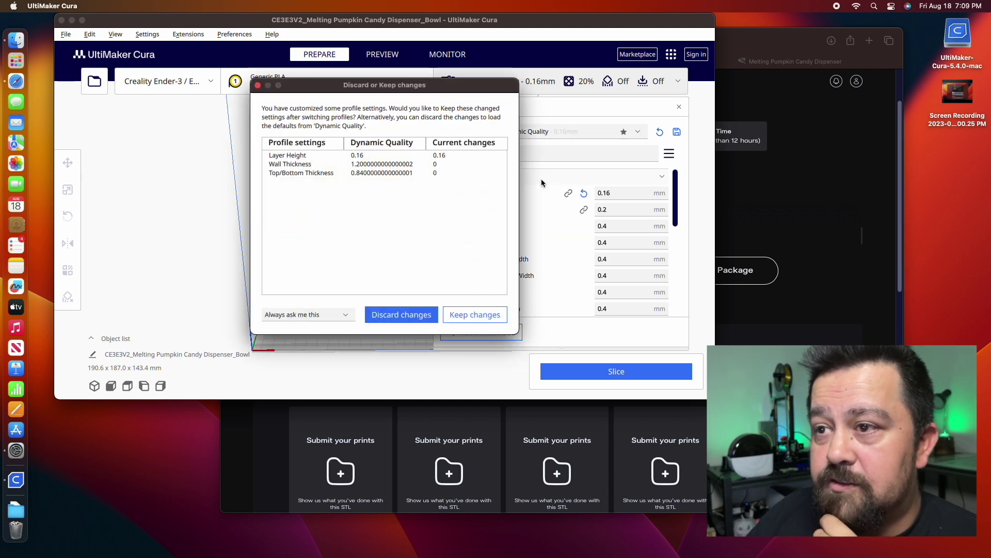
- Discard the custom layer-height change to keep the Dynamic Quality 0.16 mm profile
{"action": "left_click", "coordinate": [424, 316]}
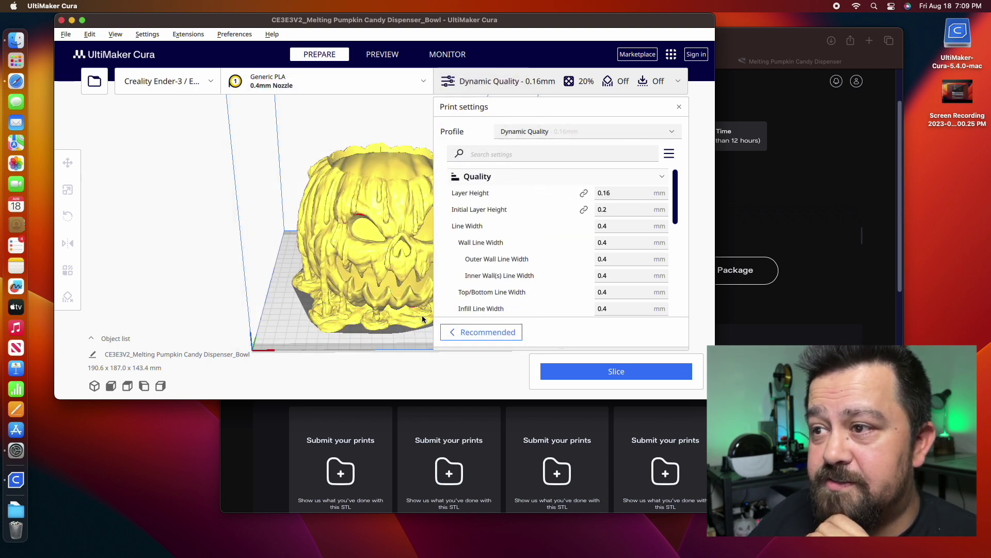
{"action": "mouse_move", "coordinate": [518, 274]}
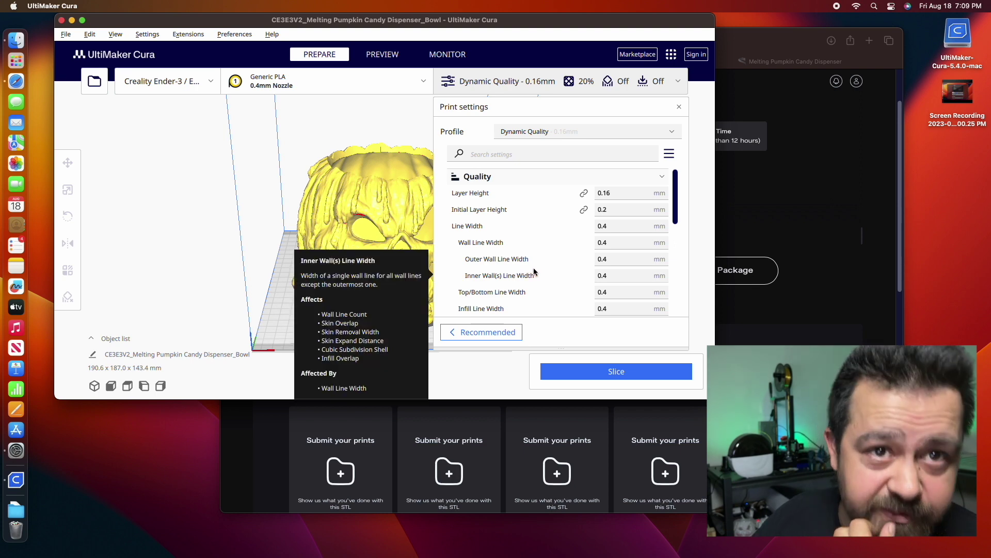
{"action": "scroll", "coordinate": [533, 259], "scroll_direction": "down", "scroll_amount": 1}
{"action": "scroll", "coordinate": [534, 263], "scroll_direction": "down", "scroll_amount": 5}
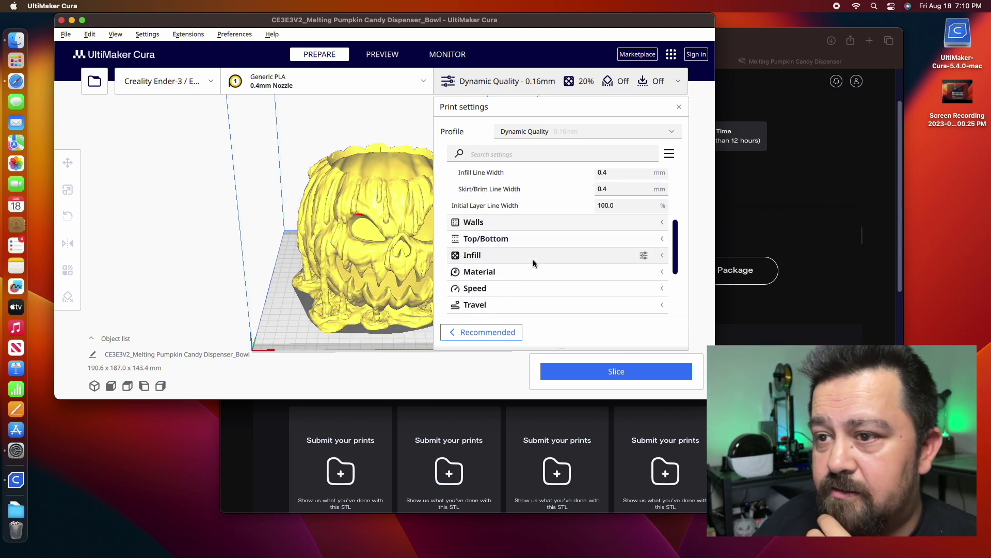
{"action": "scroll", "coordinate": [534, 263], "scroll_direction": "down", "scroll_amount": 3}
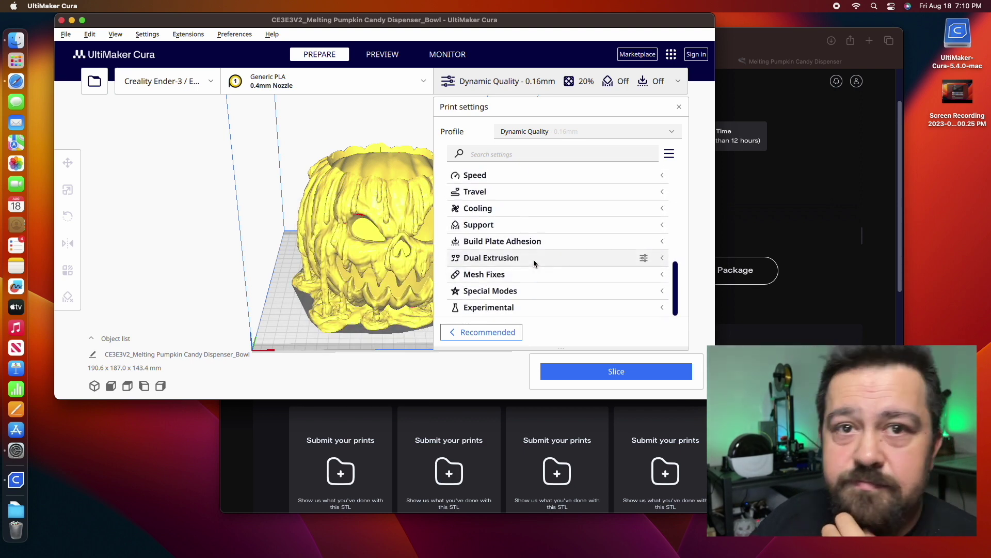
- Expand the Support and Build Plate Adhesion groups, showing Skirt adhesion
{"action": "left_click", "coordinate": [516, 227]}
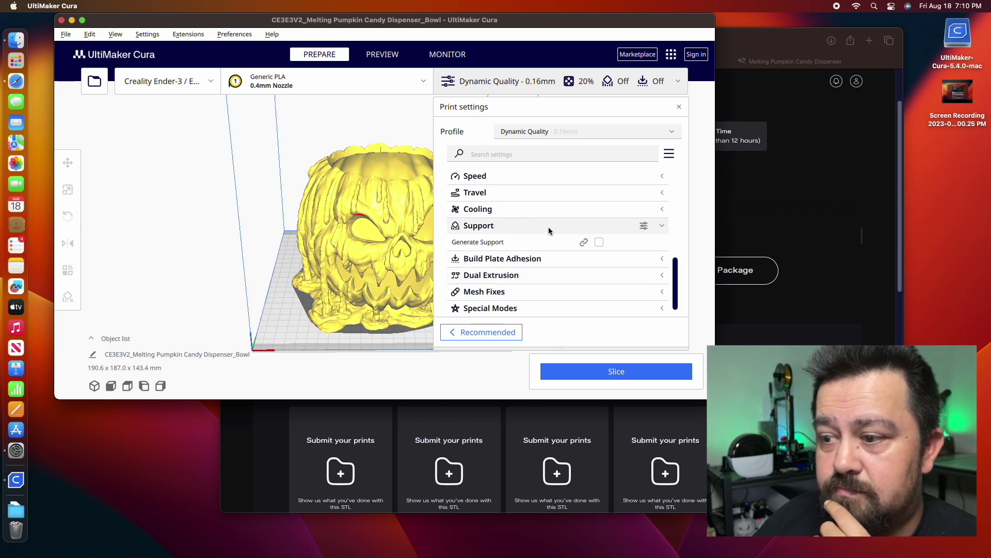
{"action": "left_click", "coordinate": [545, 259]}
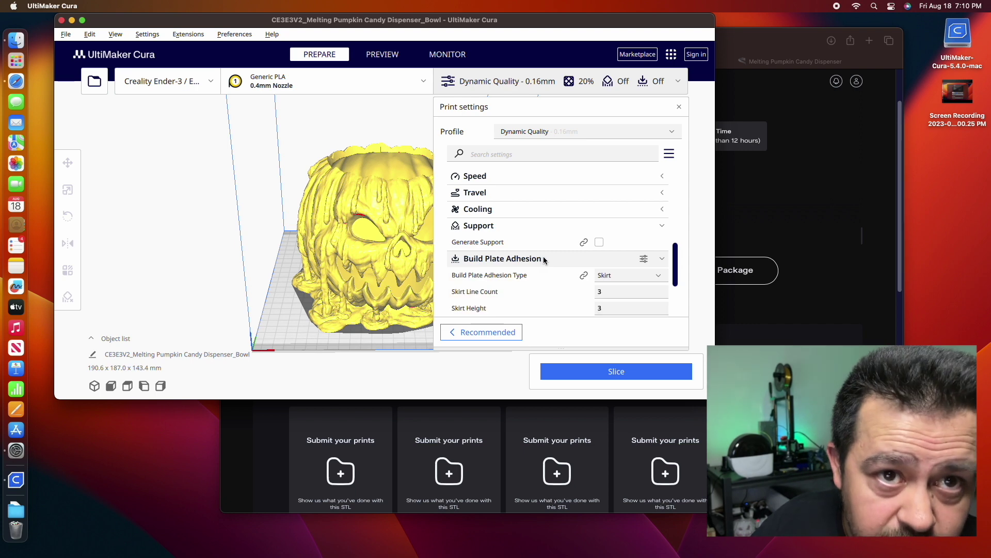
{"action": "scroll", "coordinate": [547, 256], "scroll_direction": "down", "scroll_amount": 4}
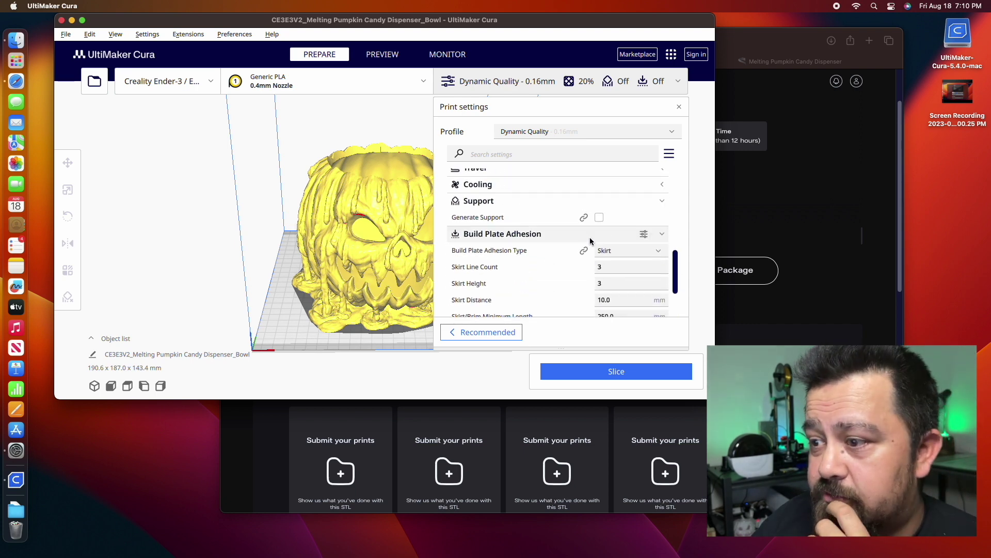
{"action": "scroll", "coordinate": [513, 255], "scroll_direction": "down", "scroll_amount": 3}
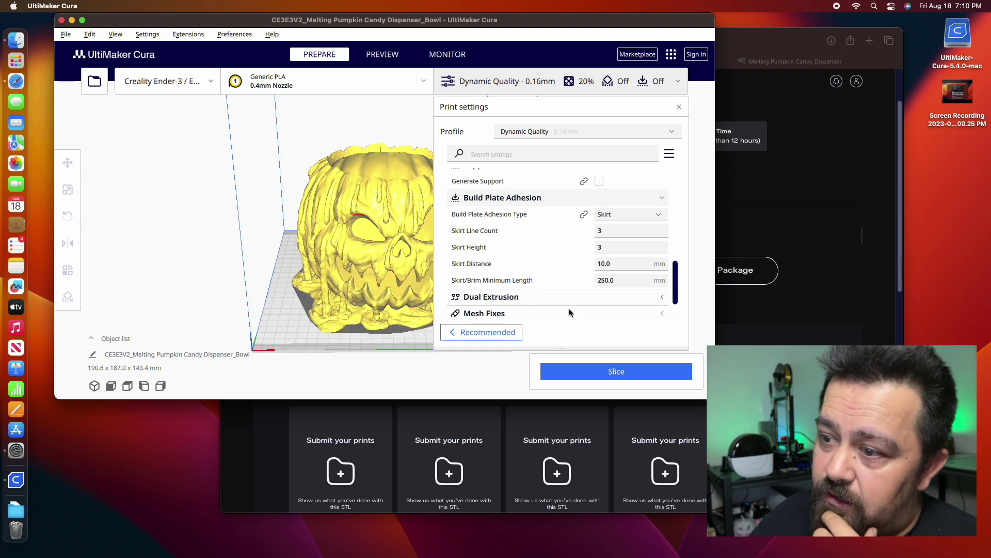
{"action": "scroll", "coordinate": [544, 283], "scroll_direction": "down", "scroll_amount": 3}
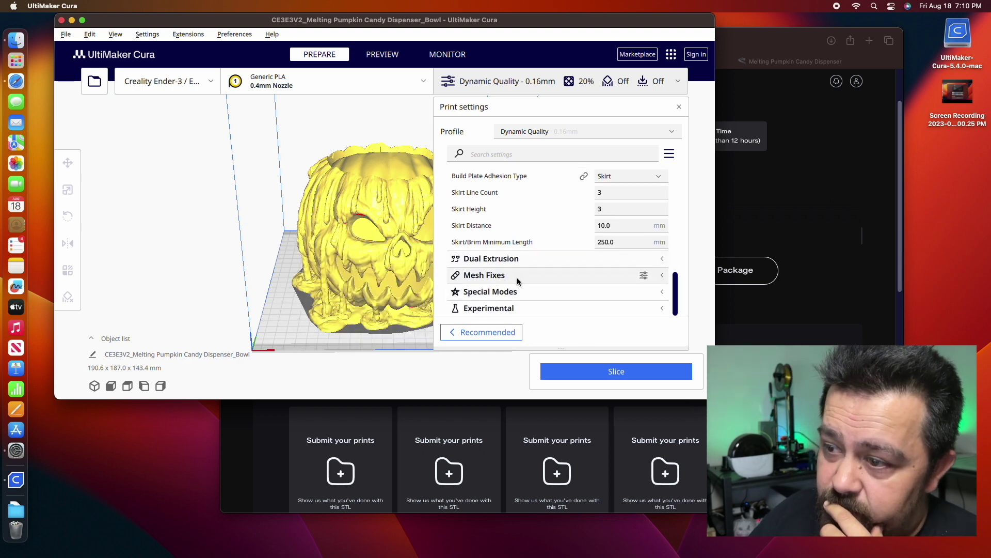
{"action": "scroll", "coordinate": [496, 258], "scroll_direction": "up", "scroll_amount": 7}
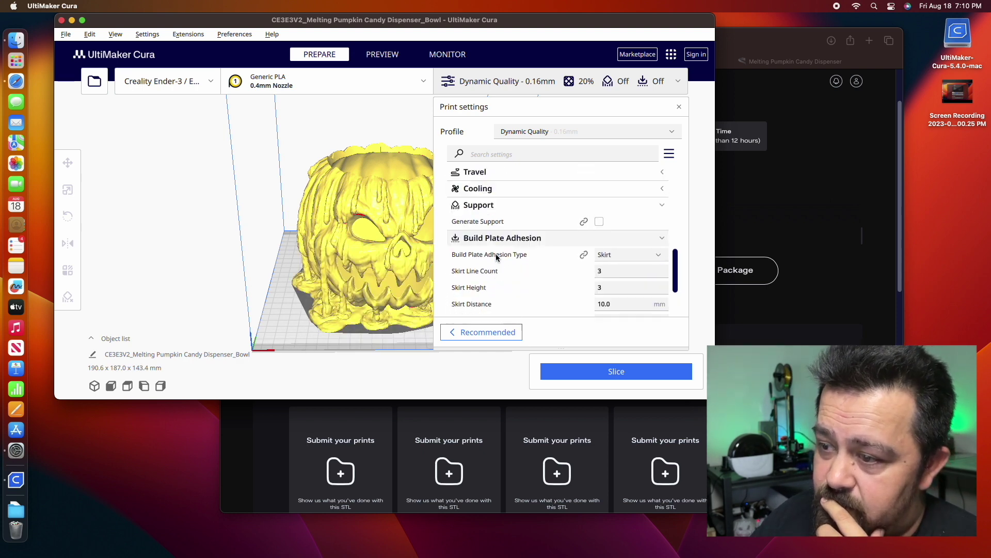
{"action": "scroll", "coordinate": [497, 258], "scroll_direction": "up", "scroll_amount": 6}
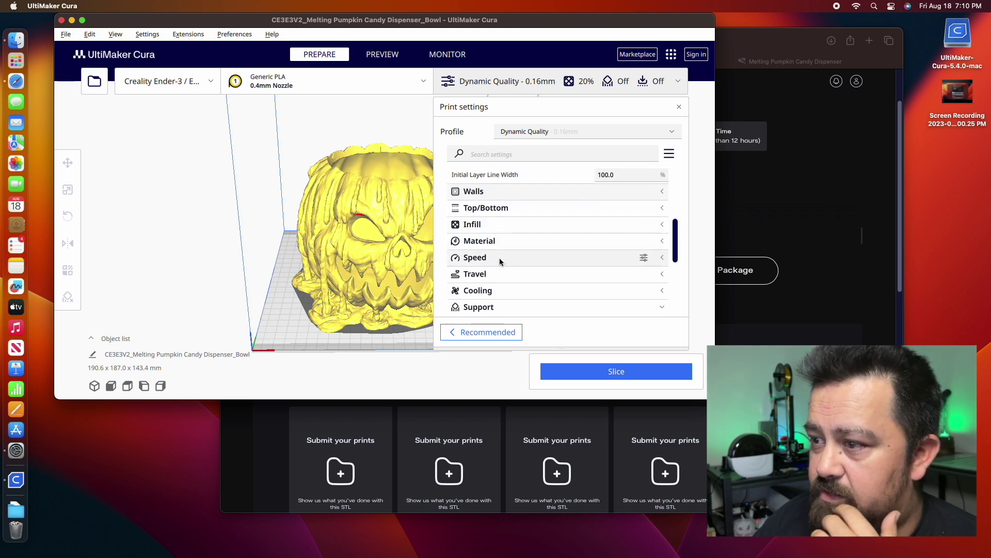
- Expand the Travel group down to Z Hop When Retracted, which is still off
{"action": "left_click", "coordinate": [494, 269]}
{"action": "scroll", "coordinate": [497, 269], "scroll_direction": "down", "scroll_amount": 2}
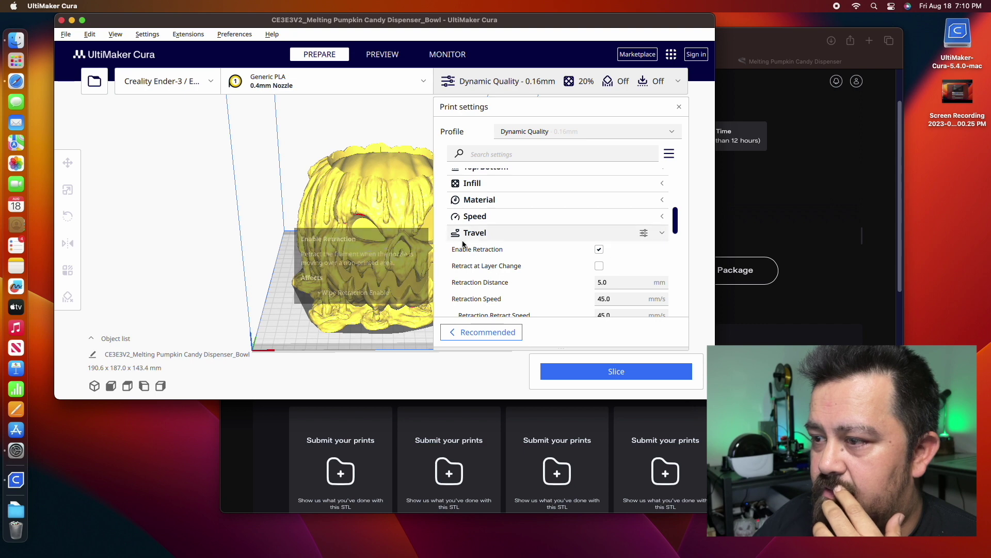
{"action": "mouse_move", "coordinate": [604, 247]}
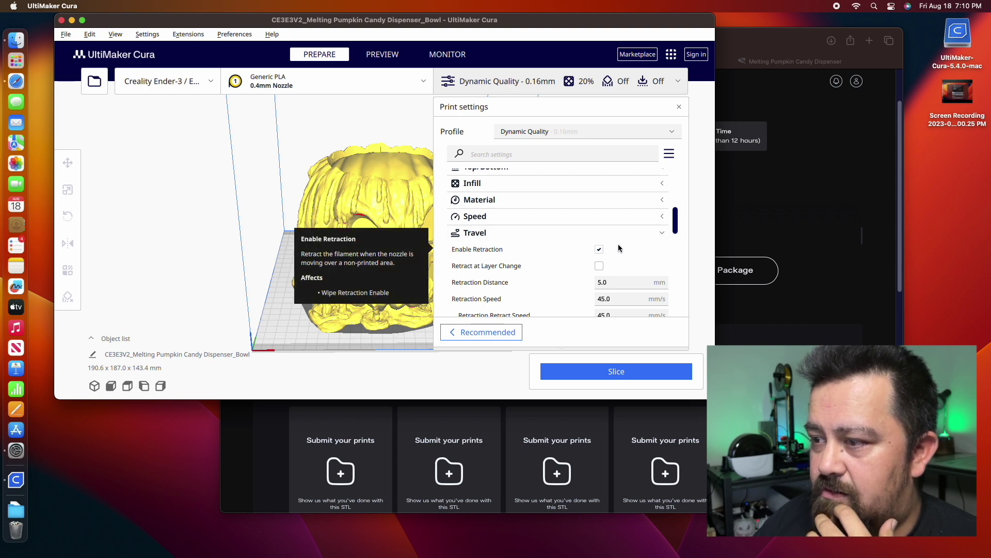
{"action": "scroll", "coordinate": [594, 243], "scroll_direction": "down", "scroll_amount": 6}
{"action": "scroll", "coordinate": [585, 246], "scroll_direction": "down", "scroll_amount": 3}
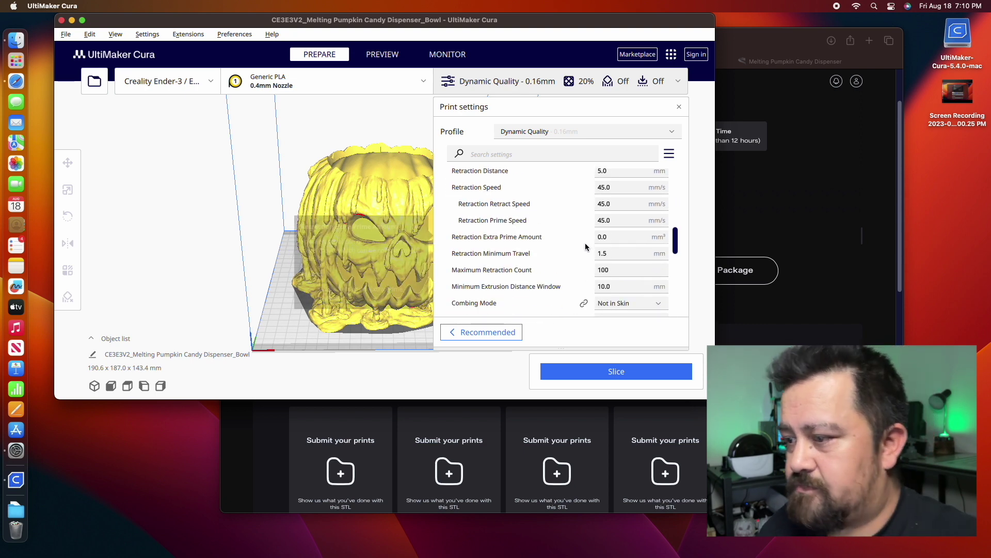
{"action": "scroll", "coordinate": [585, 247], "scroll_direction": "down", "scroll_amount": 2}
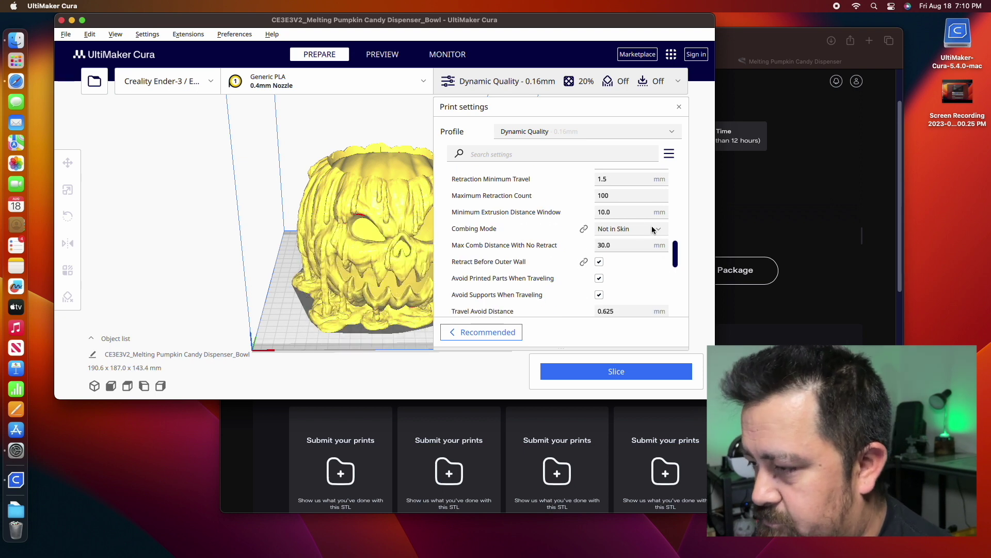
{"action": "mouse_move", "coordinate": [565, 242]}
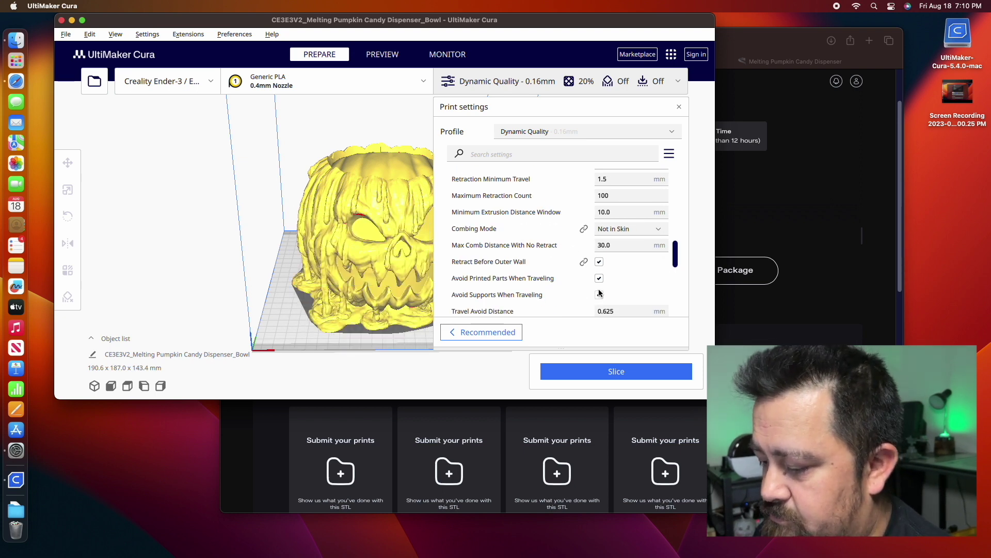
{"action": "scroll", "coordinate": [584, 281], "scroll_direction": "down", "scroll_amount": 2}
{"action": "mouse_move", "coordinate": [564, 279]}
{"action": "scroll", "coordinate": [564, 280], "scroll_direction": "down", "scroll_amount": 2}
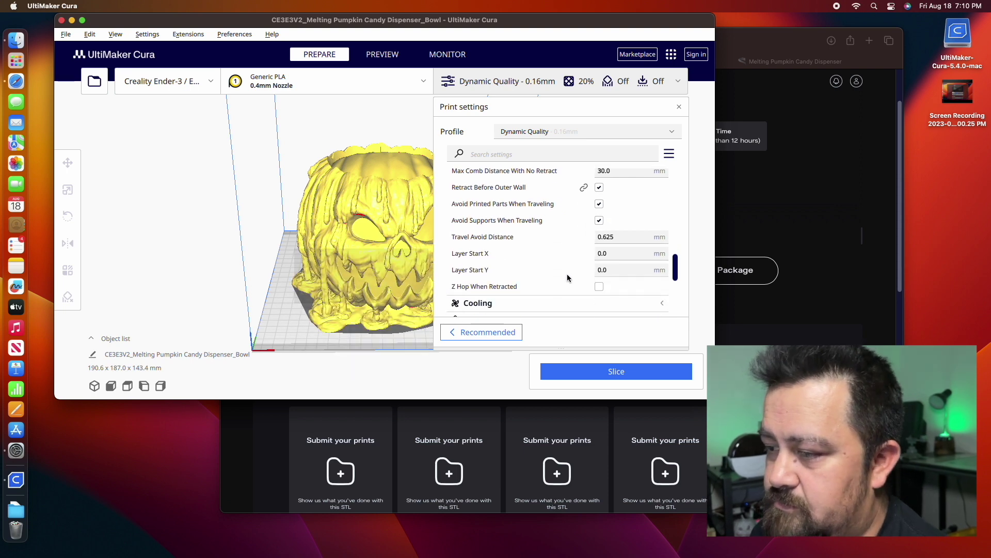
{"action": "mouse_move", "coordinate": [494, 287]}
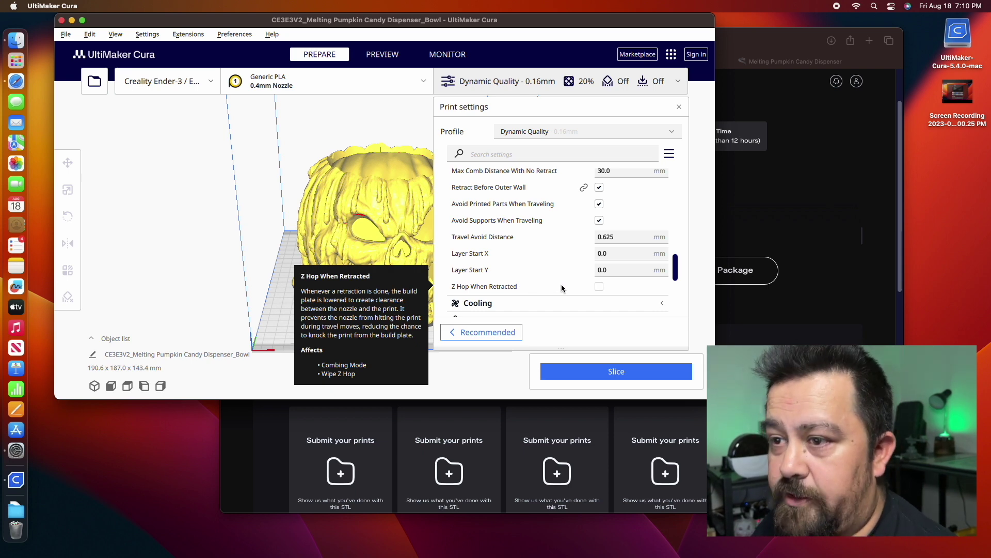
- Enable Z Hop When Retracted and Z Hop Only Over Printed Parts with a 0.2 mm hop
{"action": "left_click", "coordinate": [600, 286]}
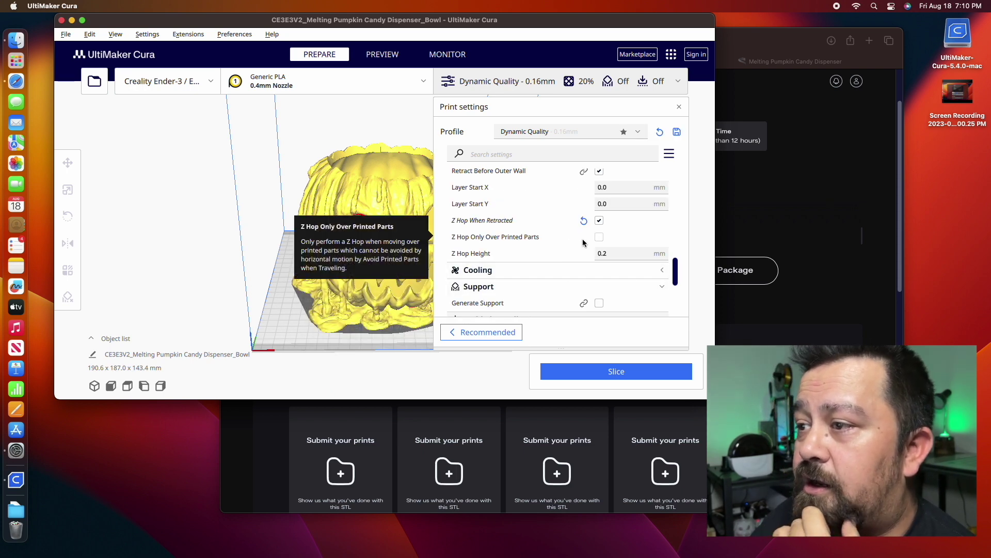
{"action": "left_click", "coordinate": [599, 237]}
{"action": "scroll", "coordinate": [513, 240], "scroll_direction": "up", "scroll_amount": 10}
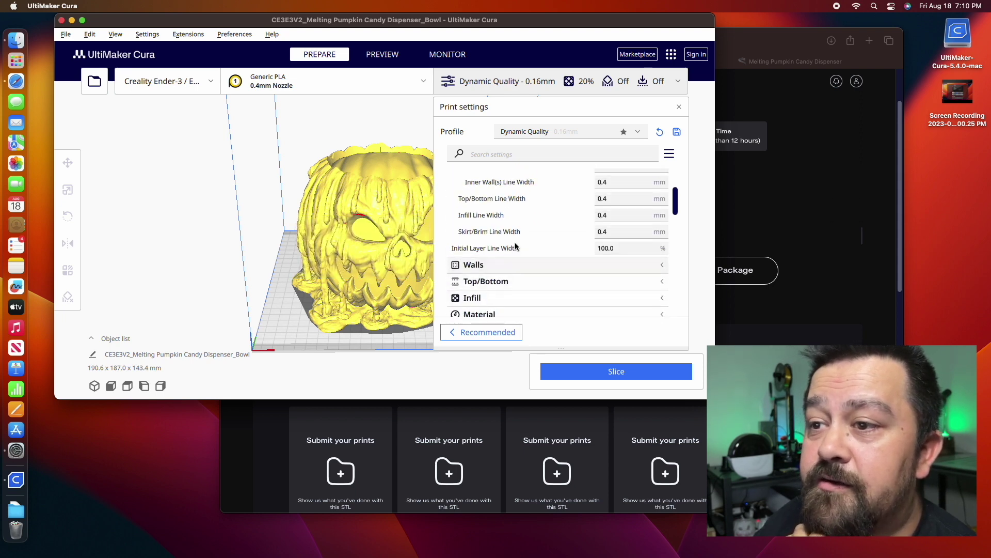
{"action": "scroll", "coordinate": [511, 263], "scroll_direction": "down", "scroll_amount": 1}
- Review the Speed settings, then start slicing the pumpkin bowl
{"action": "left_click", "coordinate": [506, 241]}
{"action": "scroll", "coordinate": [615, 253], "scroll_direction": "down", "scroll_amount": 5}
{"action": "scroll", "coordinate": [611, 255], "scroll_direction": "down", "scroll_amount": 5}
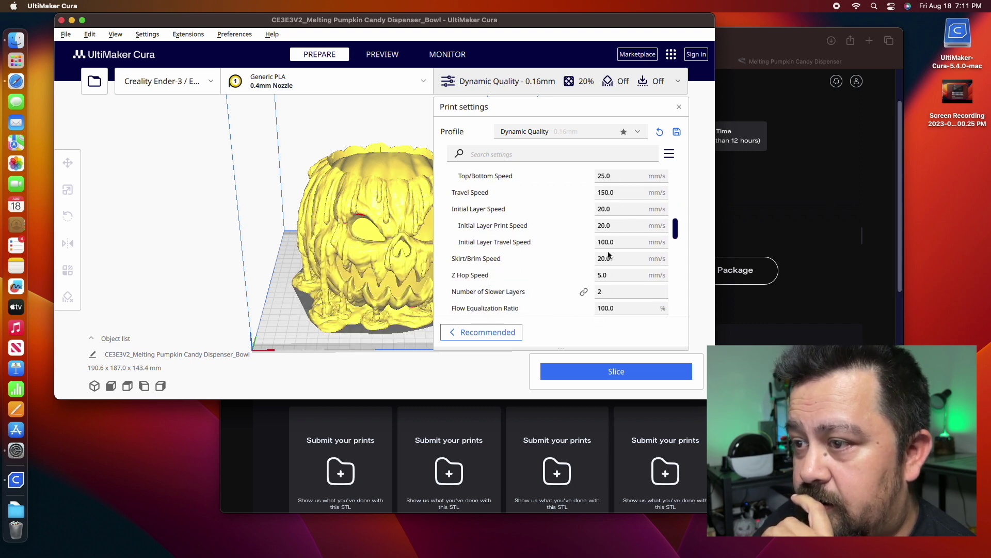
{"action": "scroll", "coordinate": [541, 257], "scroll_direction": "down", "scroll_amount": 2}
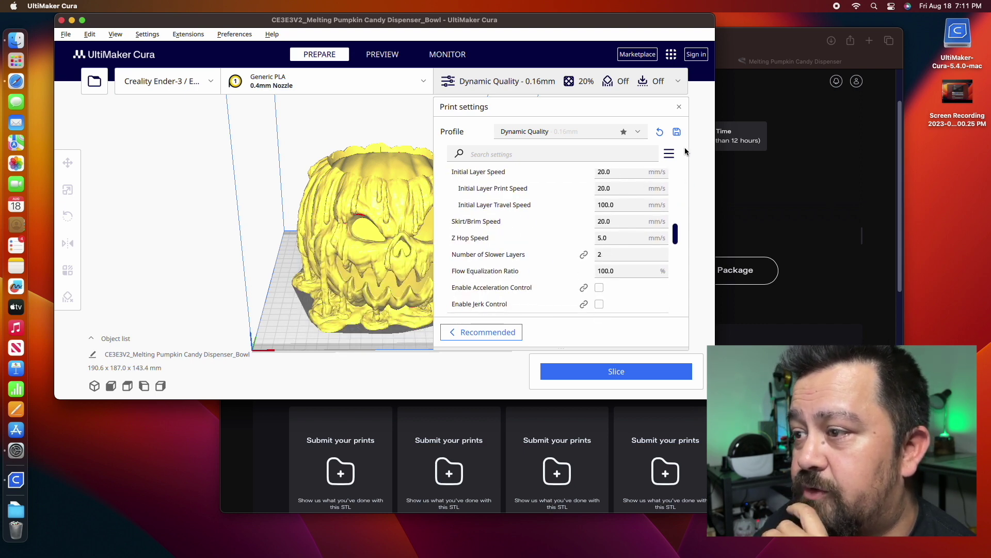
{"action": "left_click", "coordinate": [626, 372]}
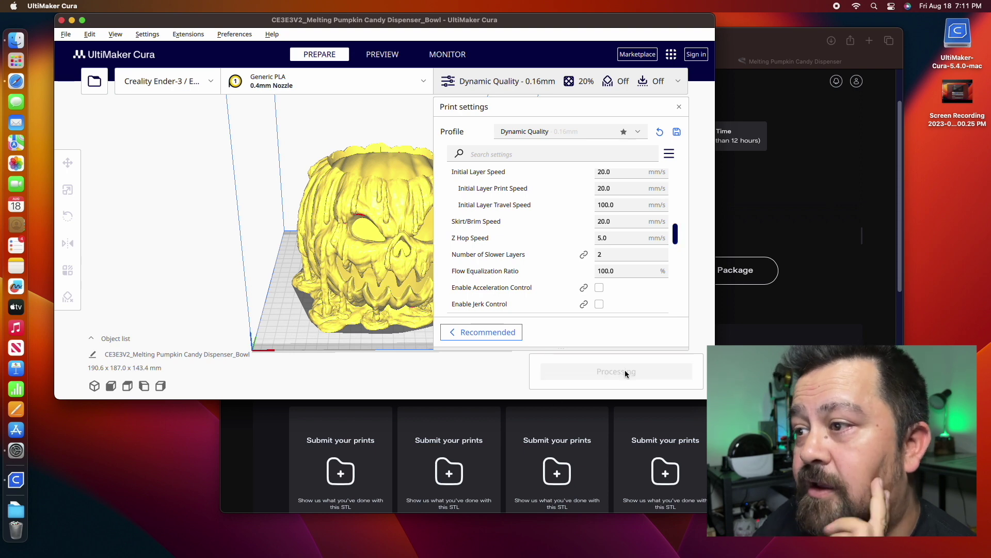
- Close the Print settings panel and let slicing finish at 3 days 14 hours 49 minutes, 389 g
{"action": "left_click", "coordinate": [679, 107]}
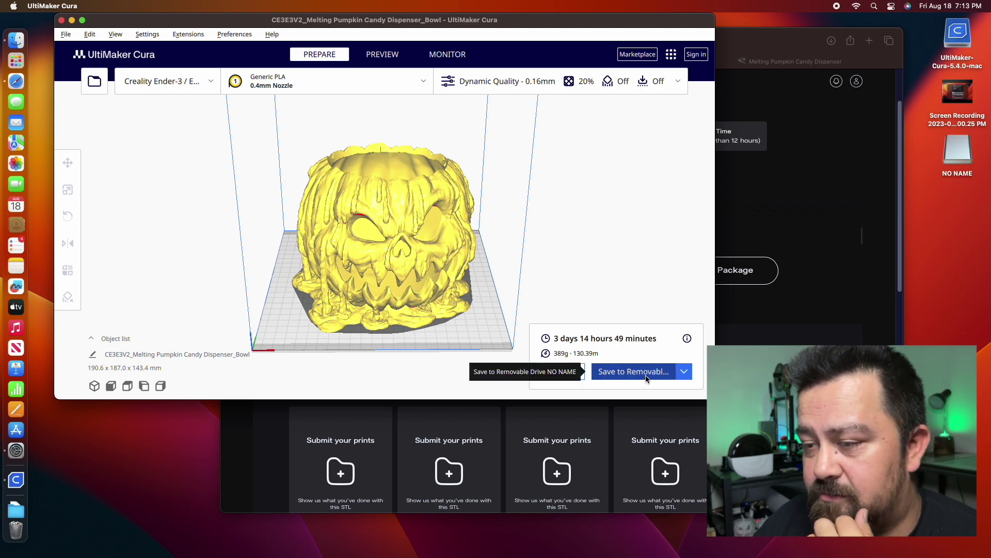
- Save the bowl's G-code to removable drive NO NAME, granting Cura drive access
{"action": "left_click", "coordinate": [646, 379]}
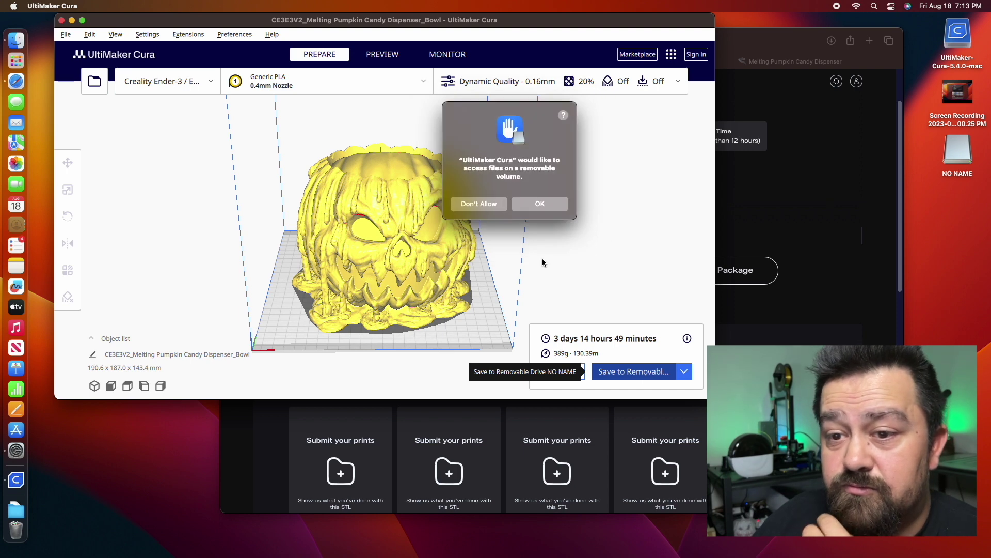
{"action": "left_click", "coordinate": [537, 203]}
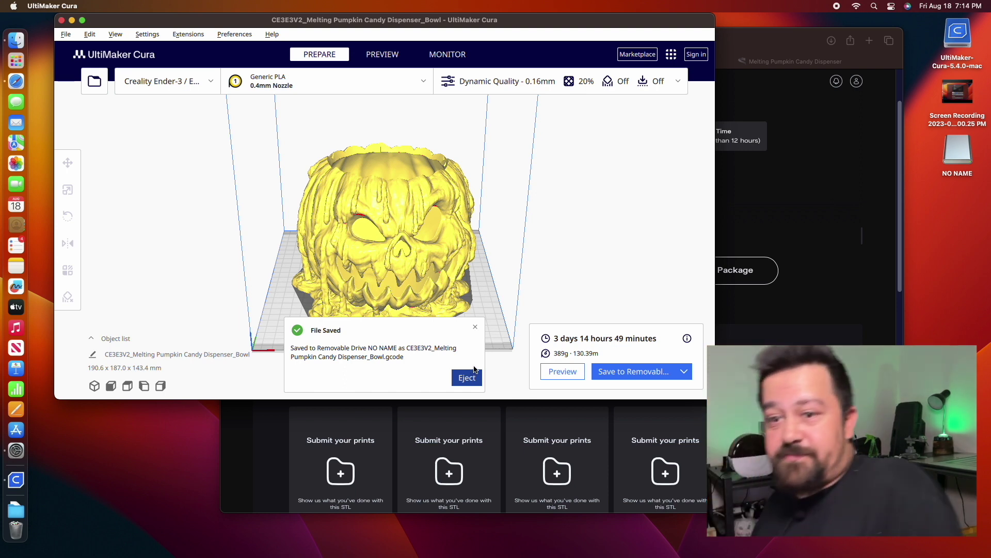
- Eject the removable drive NO NAME from the File Saved notification
{"action": "left_click", "coordinate": [467, 377]}
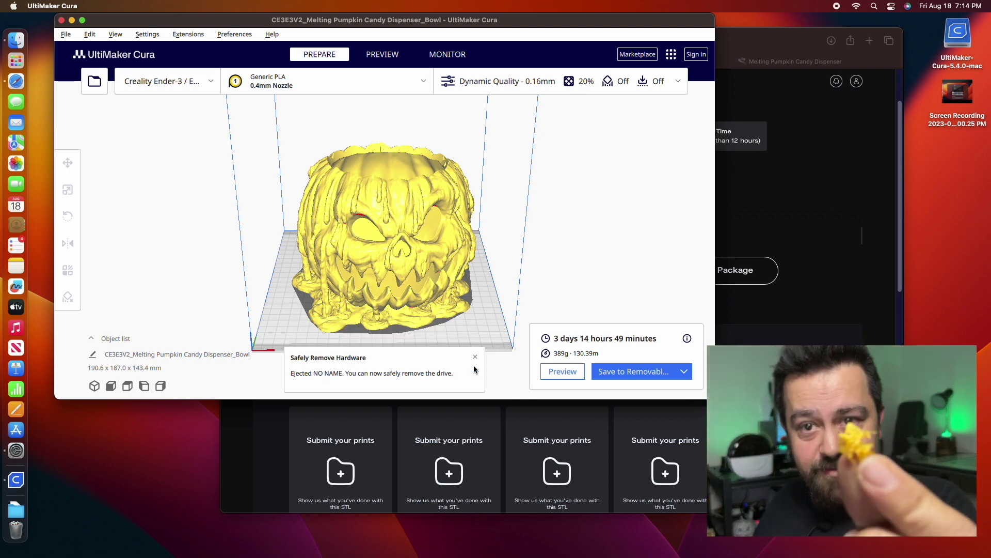